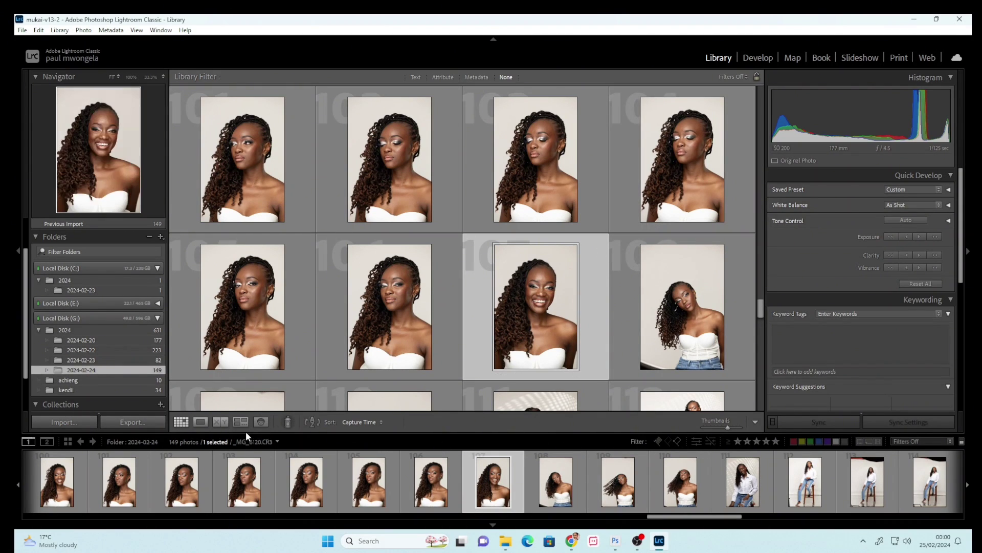
Step: Switch the Library from Compare view to Loupe view, showing _MG_6120 alone and large
{"action": "left_click", "coordinate": [218, 422]}
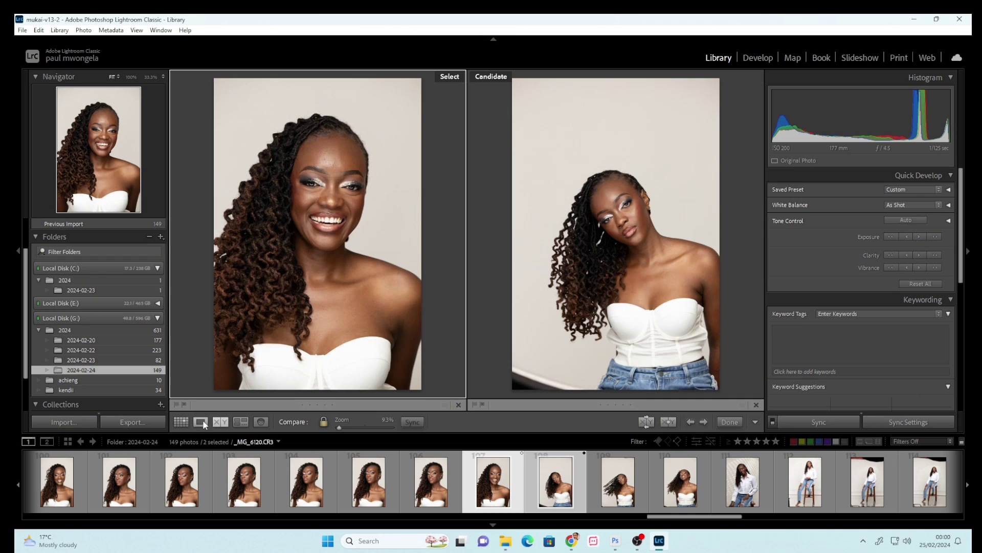
{"action": "left_click", "coordinate": [202, 419]}
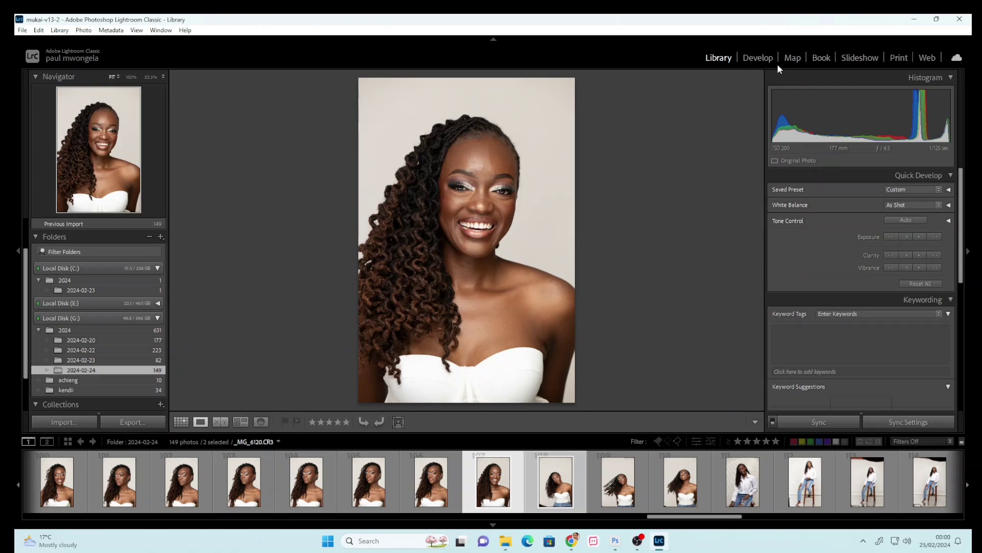
Step: Open the portrait in Develop, zoom to 33.3% on the face and back, then show Before/After
{"action": "left_click", "coordinate": [750, 59]}
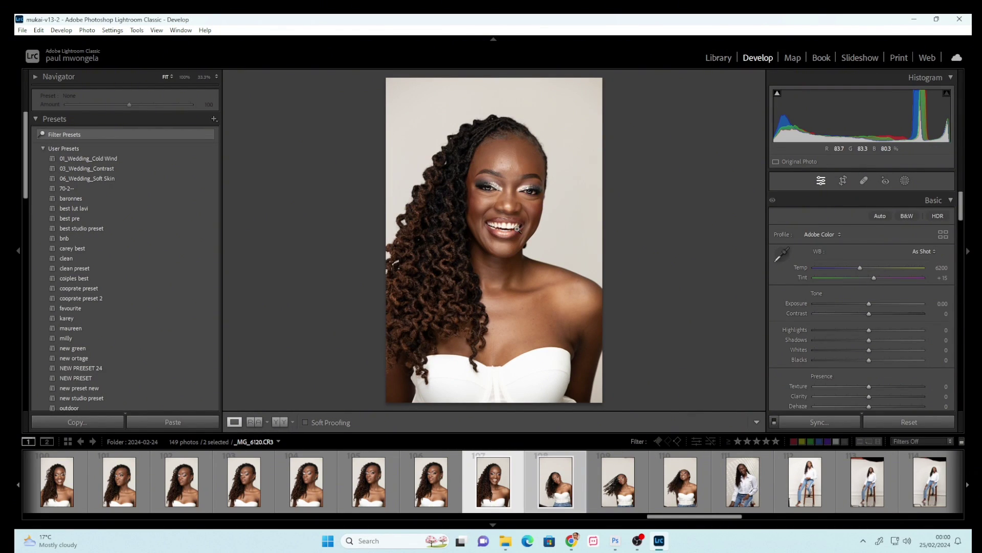
{"action": "left_click", "coordinate": [517, 228]}
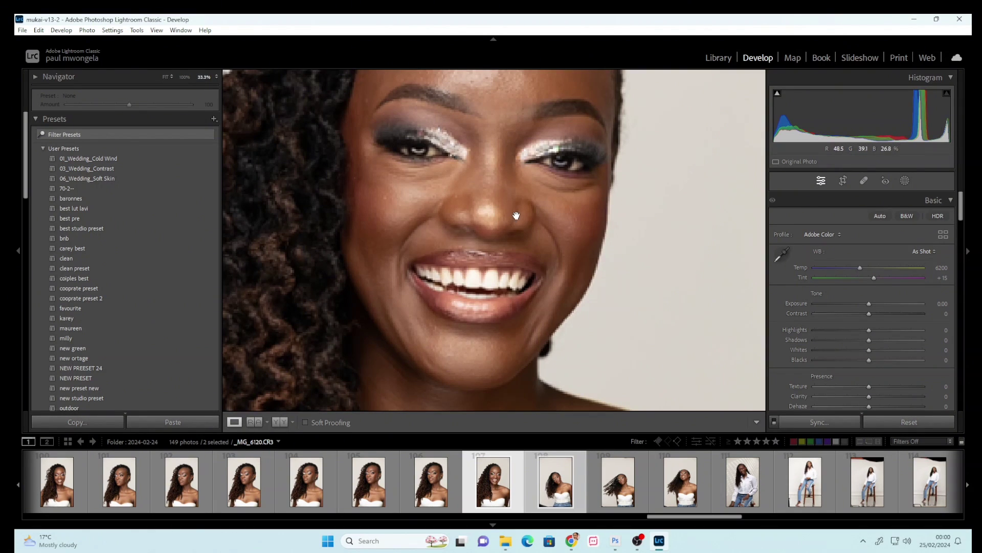
{"action": "left_click", "coordinate": [514, 226]}
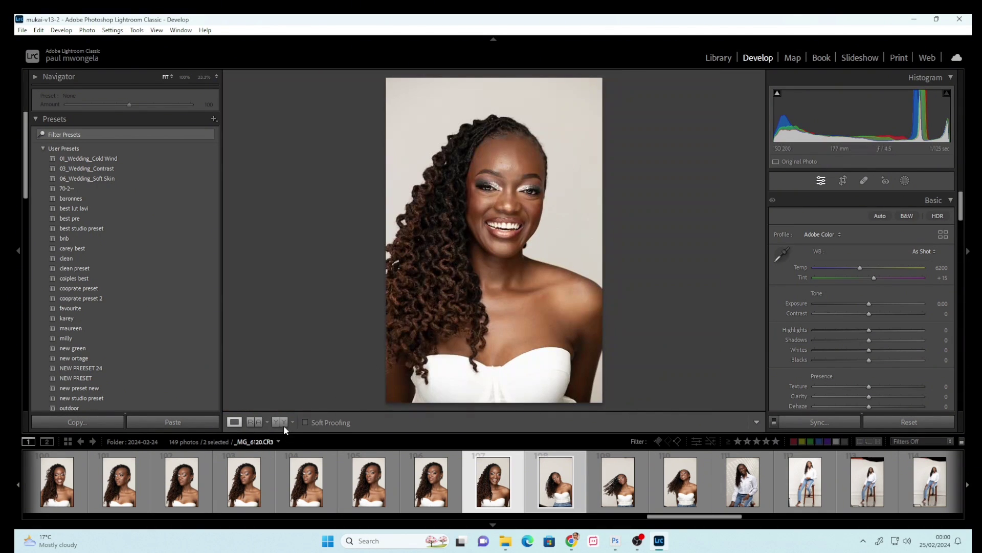
{"action": "left_click", "coordinate": [281, 422]}
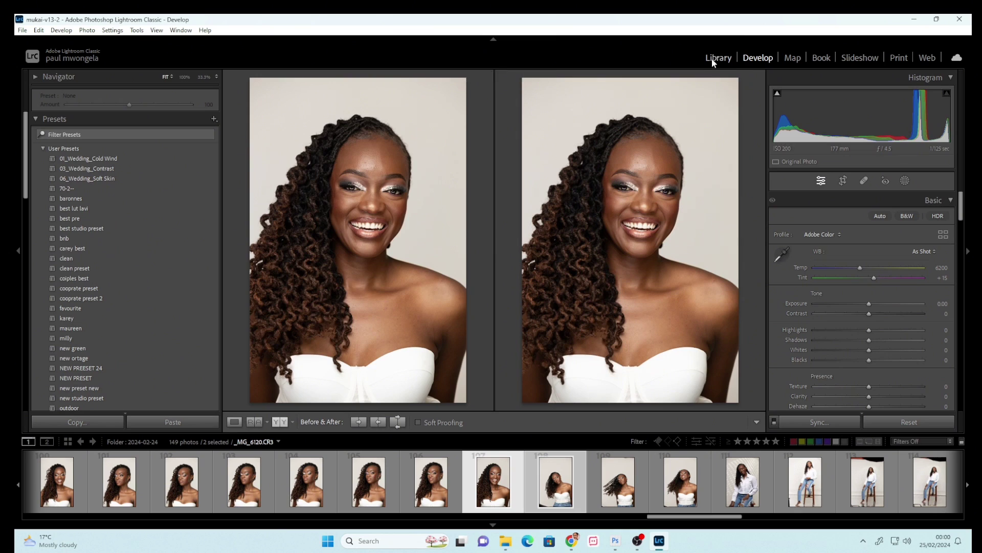
Step: Go back to Library, then return to Develop with the portrait in a single Loupe view
{"action": "left_click", "coordinate": [713, 61]}
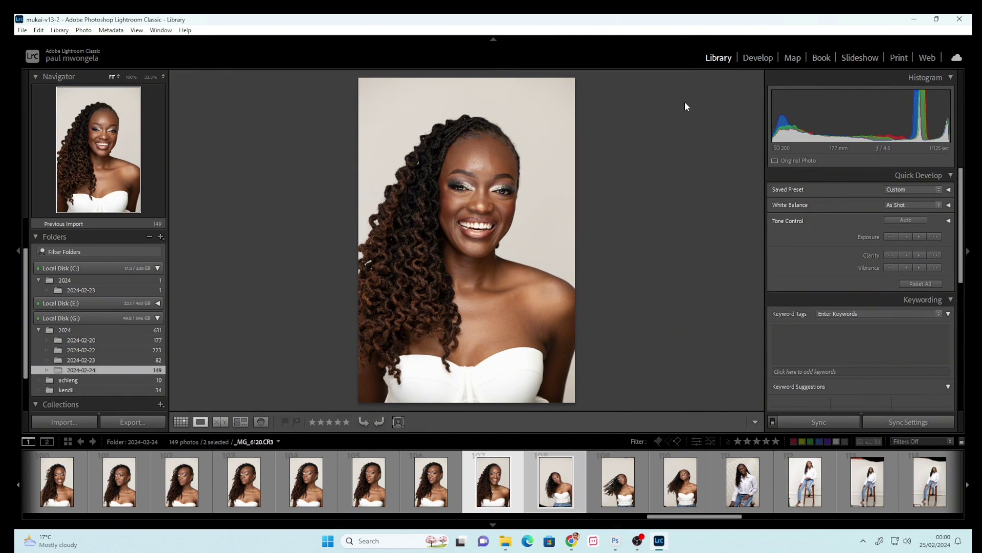
{"action": "left_click", "coordinate": [753, 58]}
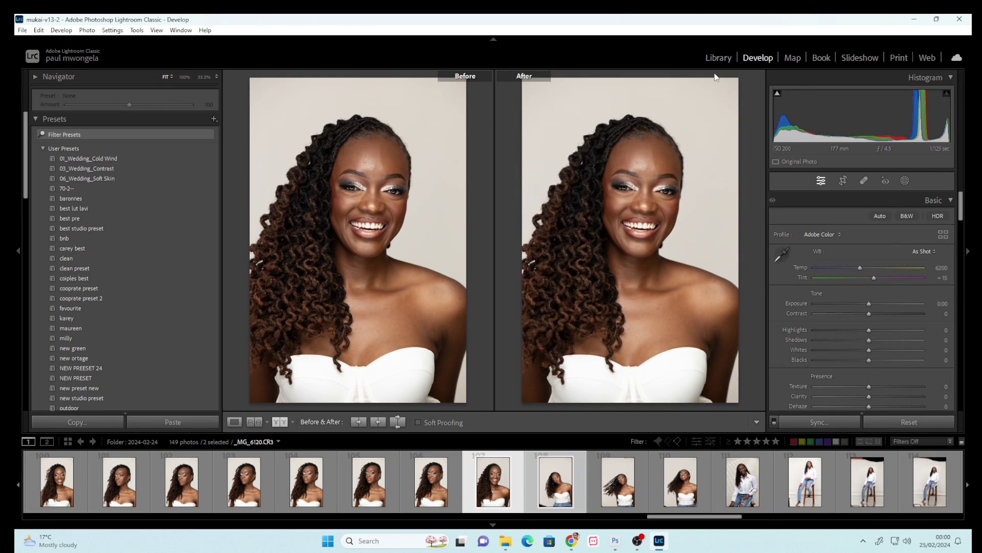
{"action": "left_click", "coordinate": [239, 424]}
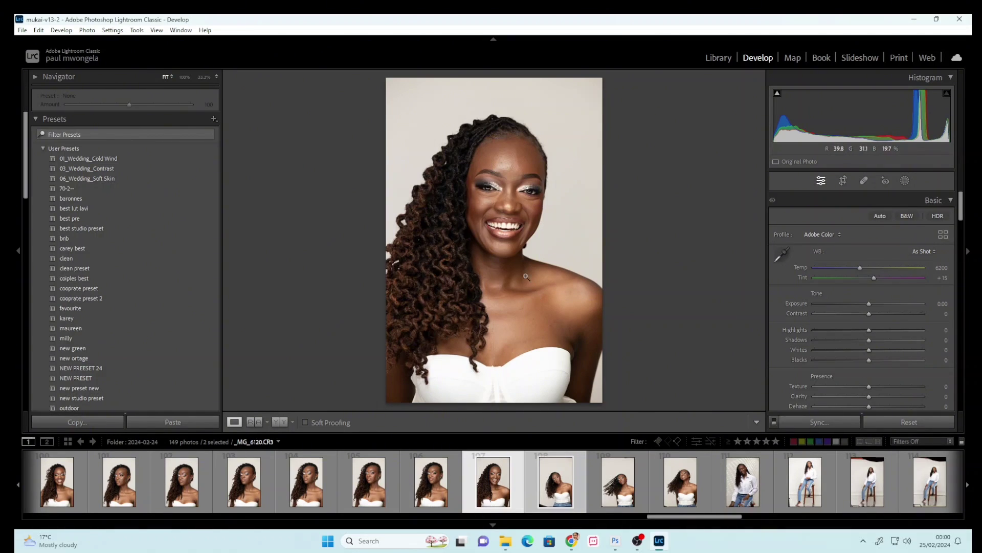
Step: Reveal _MG_6120 in Explorer and copy the raw files _MG_6117 through _MG_6120
{"action": "right_click", "coordinate": [512, 270]}
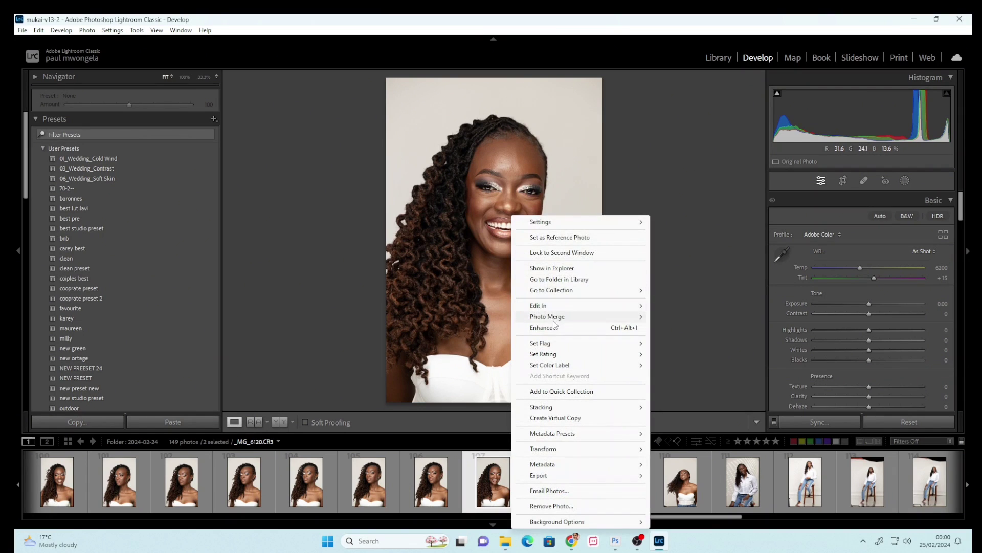
{"action": "left_click", "coordinate": [550, 269]}
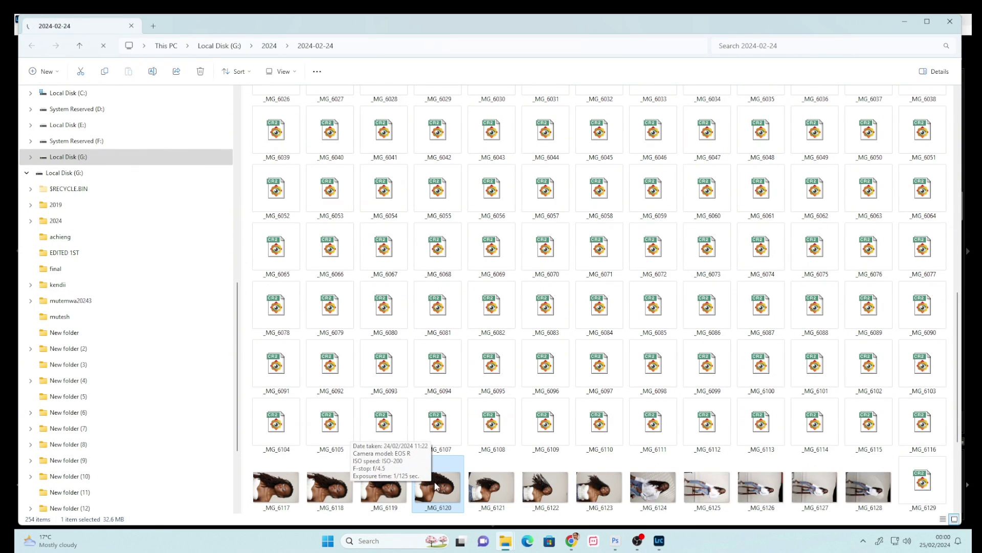
{"action": "left_click", "coordinate": [278, 494], "text": "shift"}
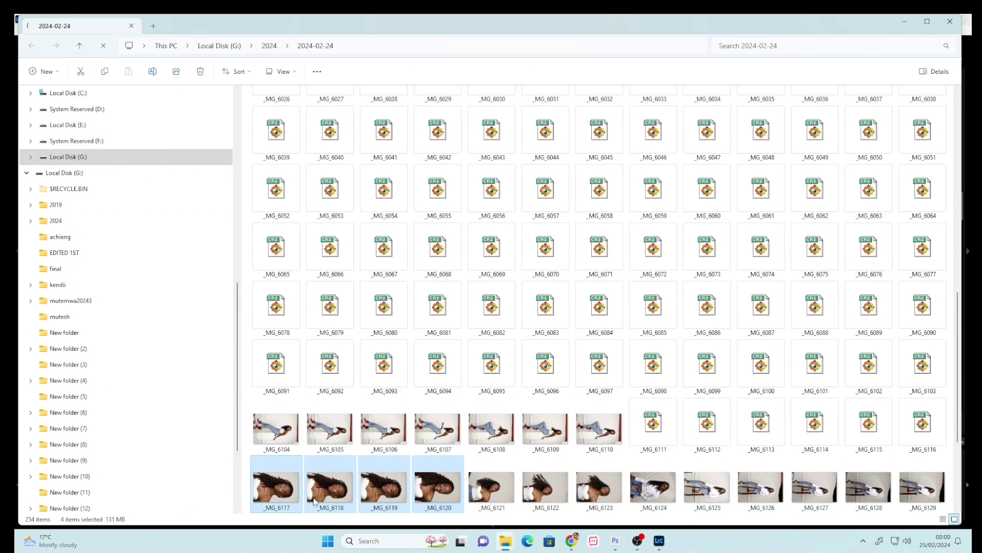
{"action": "left_click", "coordinate": [442, 481]}
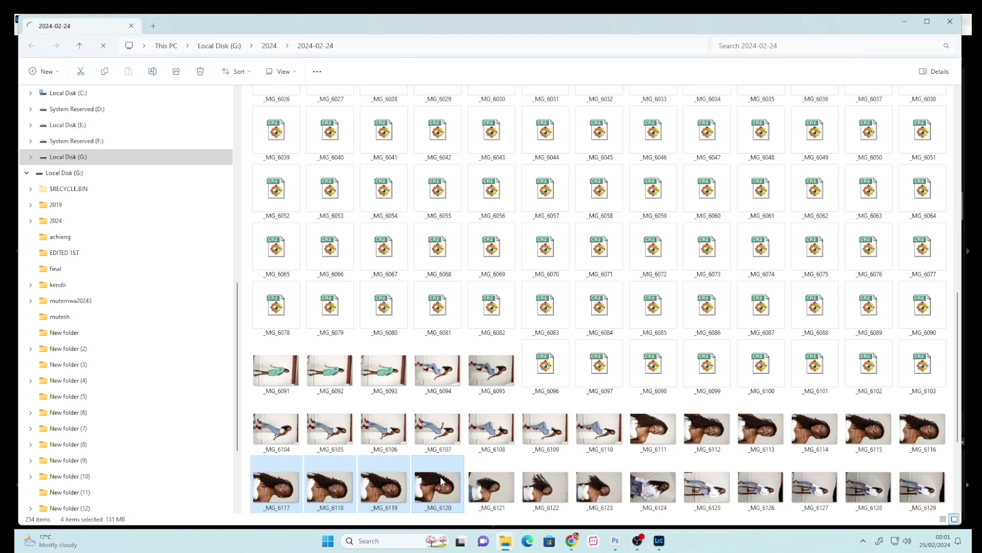
{"action": "right_click", "coordinate": [438, 481]}
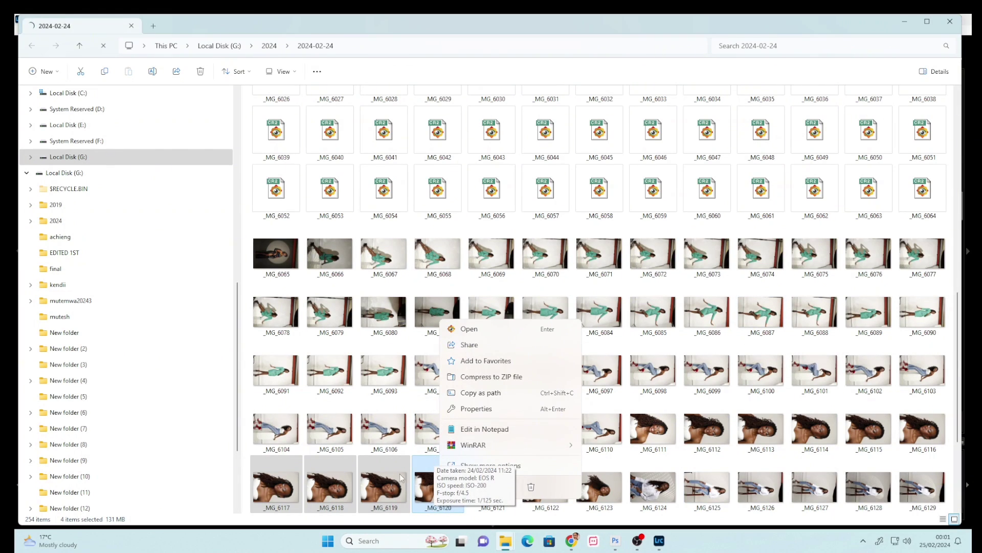
{"action": "left_click", "coordinate": [471, 504]}
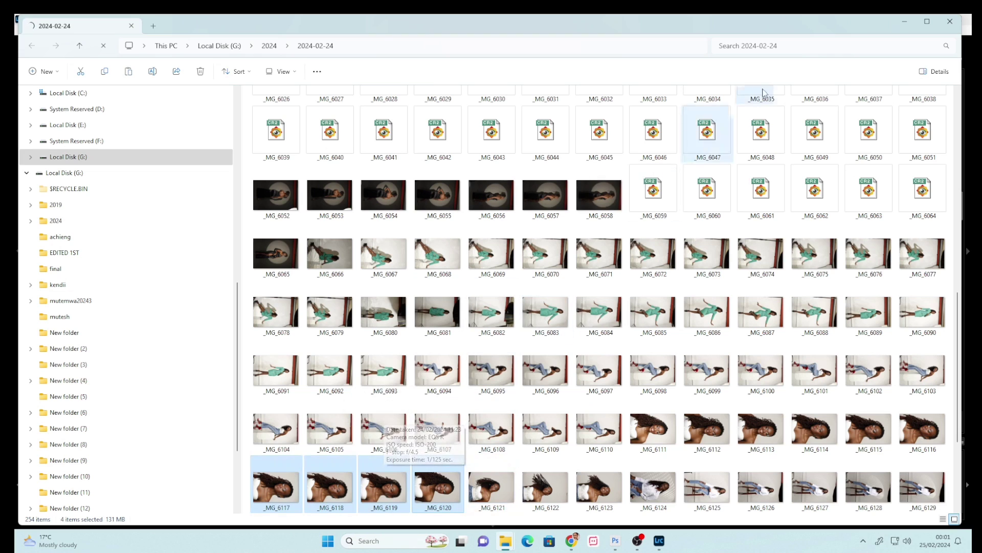
{"action": "left_click", "coordinate": [902, 23]}
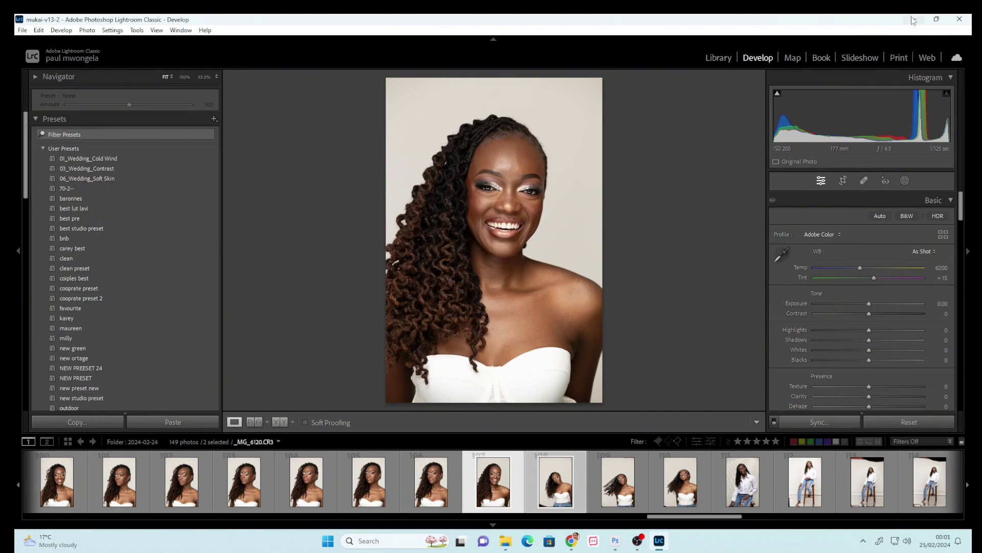
Step: Minimize Lightroom and OBS to reach the desktop, dismissing the streaming failure message
{"action": "left_click", "coordinate": [915, 19]}
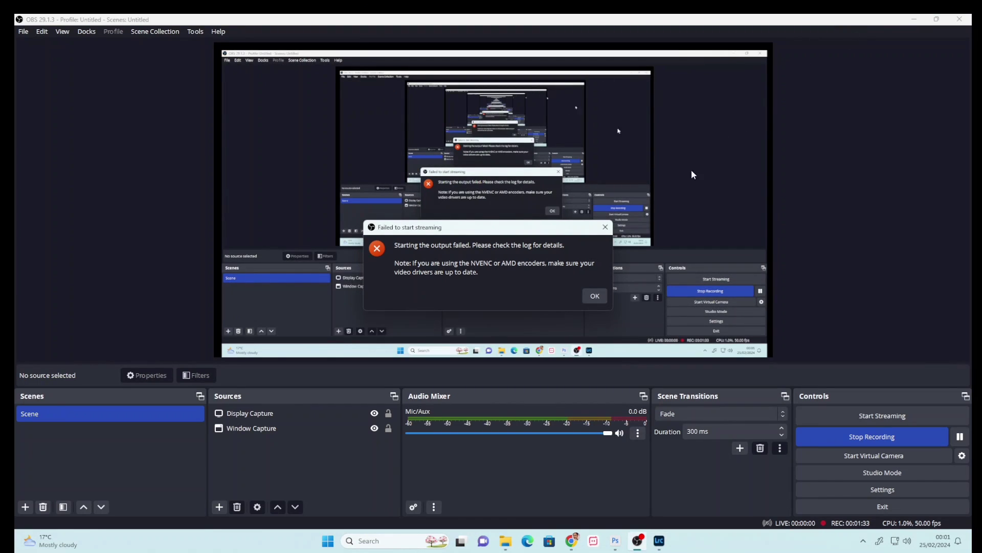
{"action": "left_click", "coordinate": [596, 296]}
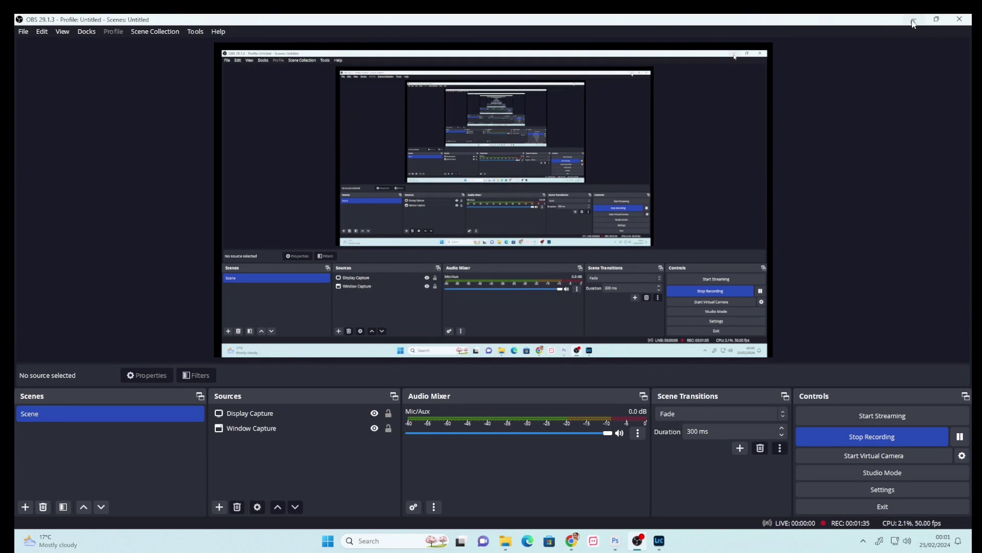
{"action": "left_click", "coordinate": [915, 19]}
Step: Create New folder (3) on the desktop and paste the four raw files into it
{"action": "right_click", "coordinate": [623, 170]}
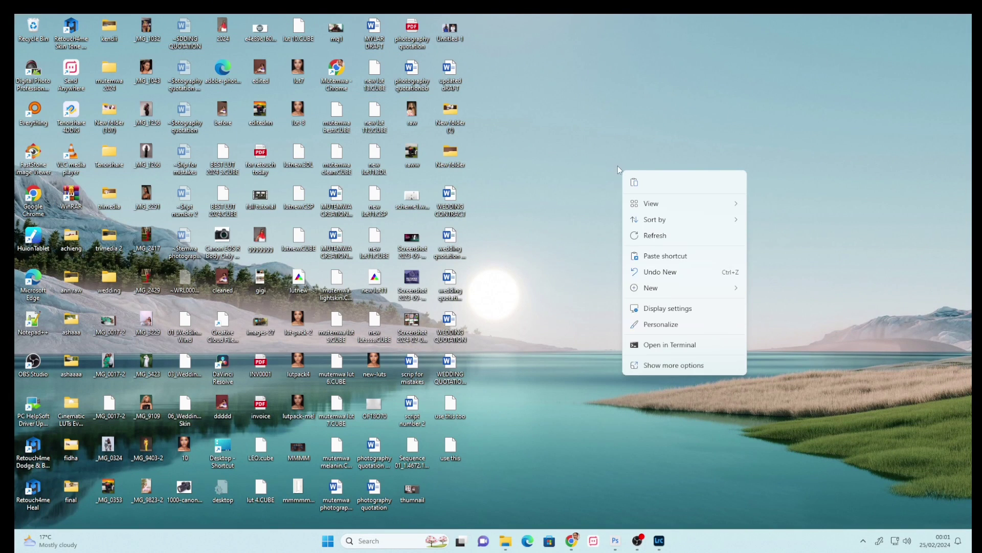
{"action": "mouse_move", "coordinate": [660, 288]}
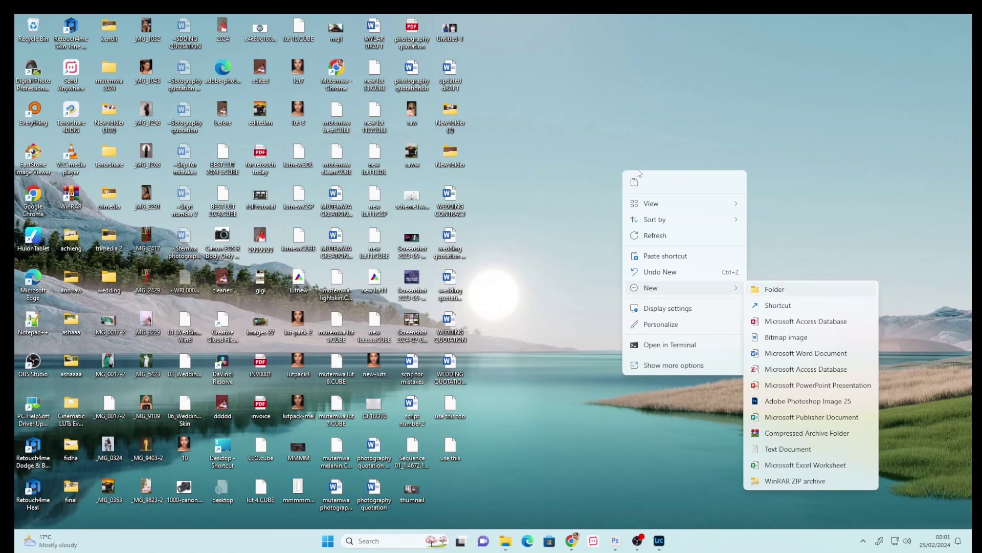
{"action": "left_click", "coordinate": [773, 286]}
{"action": "left_click", "coordinate": [691, 197]}
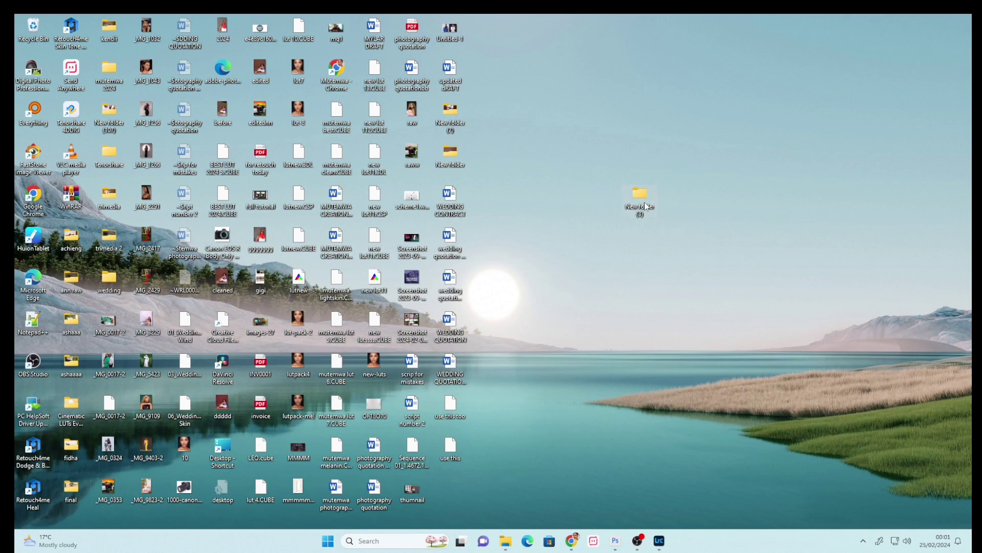
{"action": "double_click", "coordinate": [640, 197]}
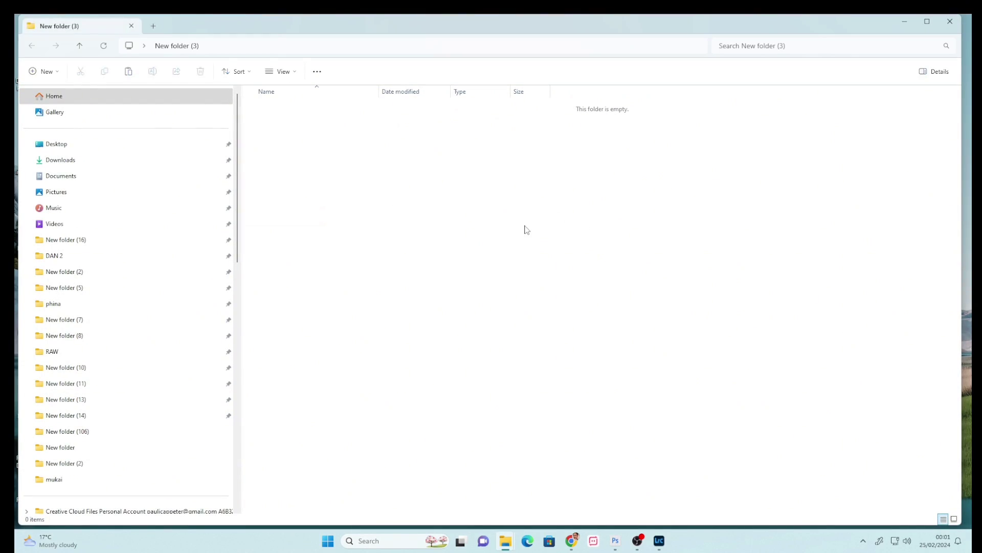
{"action": "key", "text": "ctrl+v"}
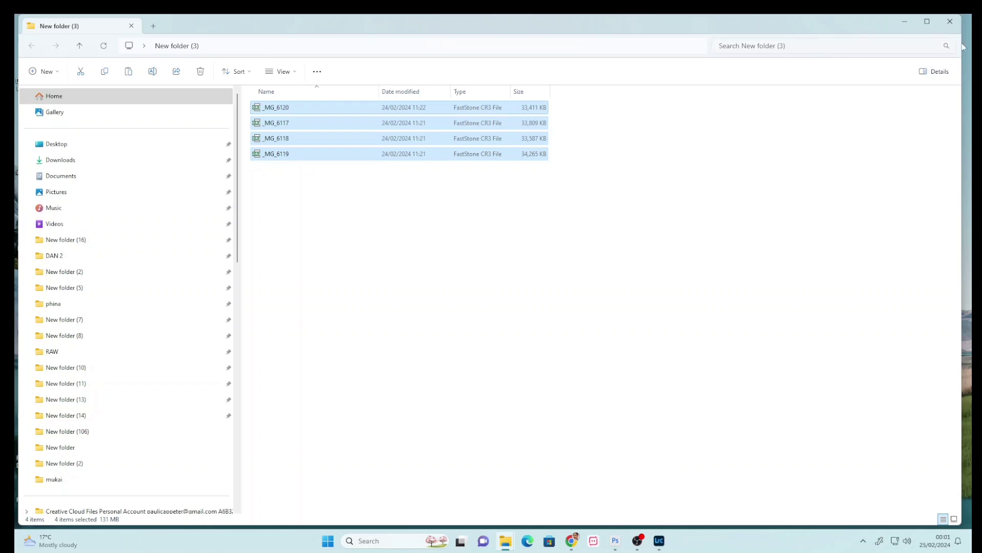
{"action": "left_click", "coordinate": [947, 30]}
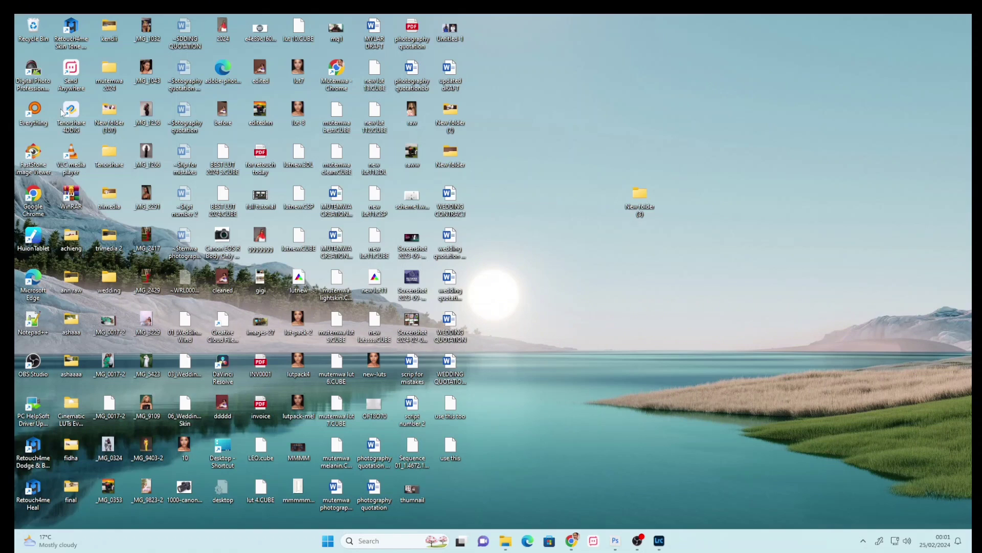
Step: Expand Desktop in the folder tree and open New folder (3) to show _MG_6117–_MG_6120.CR3
{"action": "double_click", "coordinate": [35, 76]}
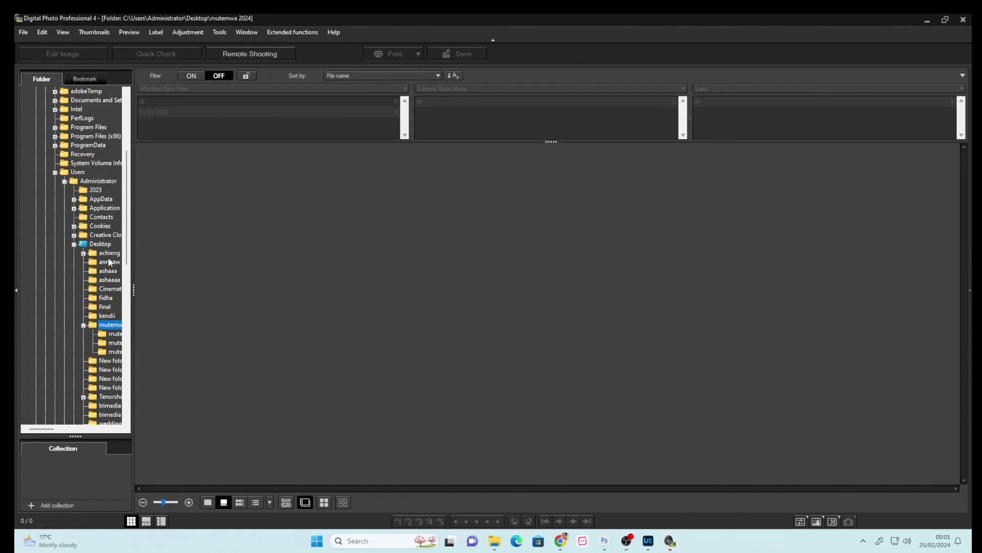
{"action": "scroll", "coordinate": [104, 215], "scroll_direction": "up", "scroll_amount": 6}
{"action": "left_click", "coordinate": [62, 128]}
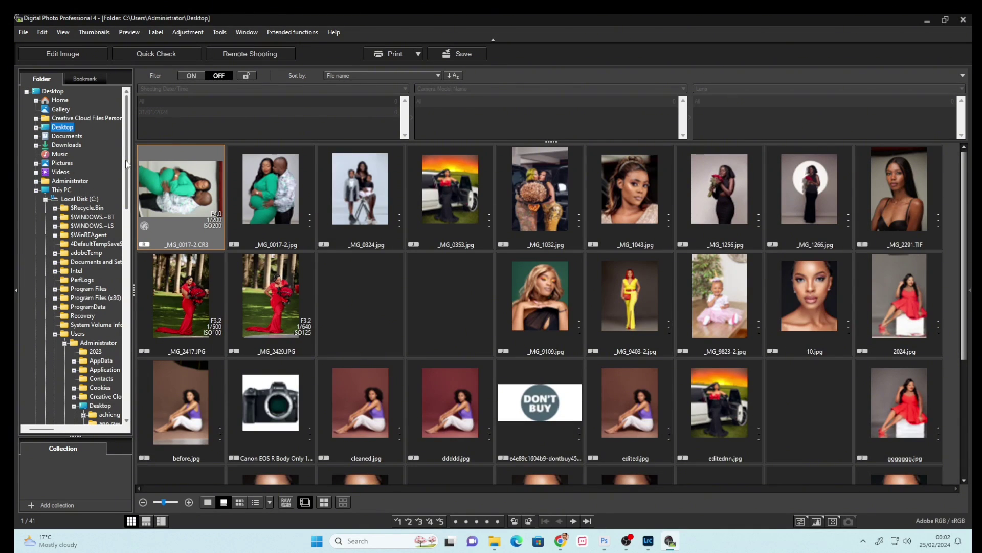
{"action": "left_click_drag", "start_coordinate": [127, 204], "coordinate": [130, 219]}
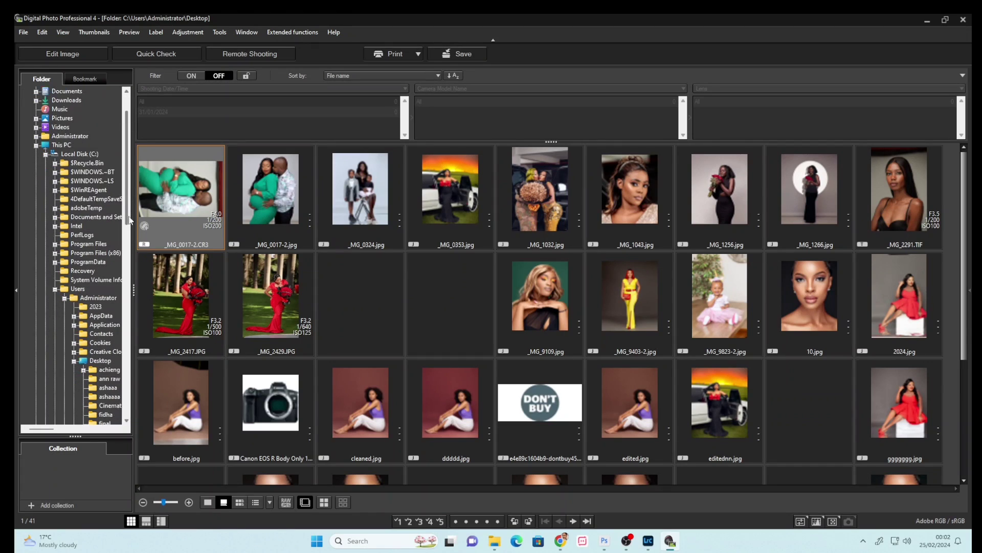
{"action": "scroll", "coordinate": [35, 113], "scroll_direction": "up", "scroll_amount": 3}
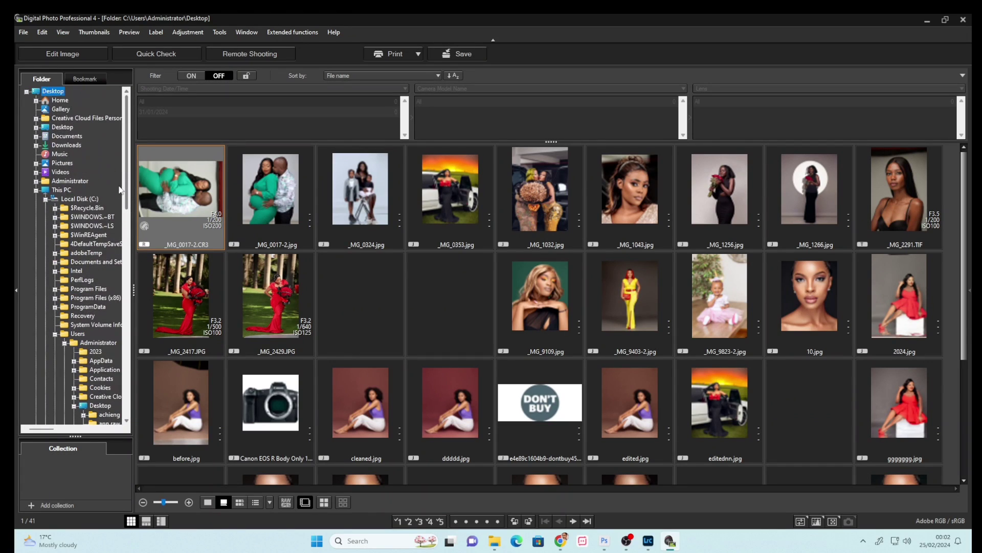
{"action": "left_click", "coordinate": [26, 91]}
{"action": "left_click", "coordinate": [26, 91]}
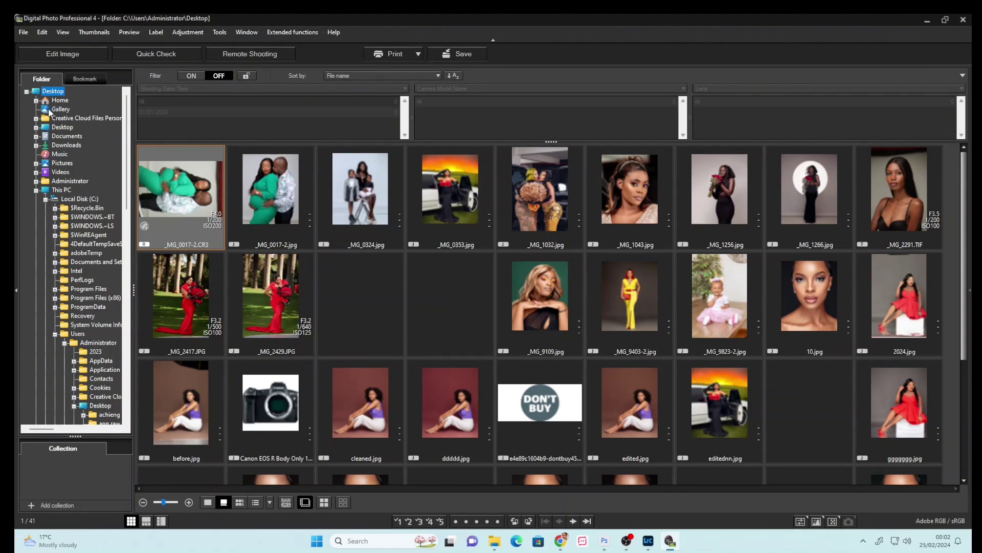
{"action": "left_click", "coordinate": [61, 127]}
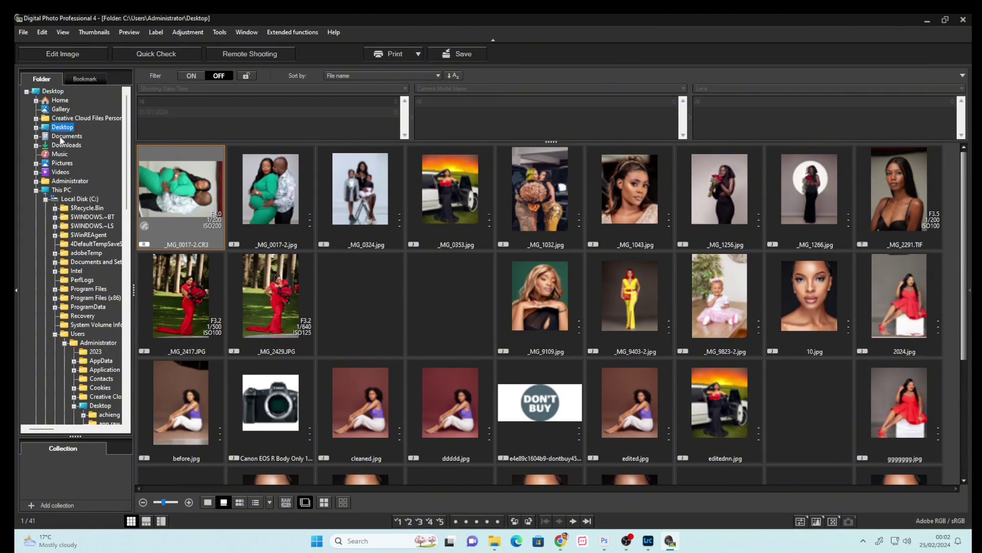
{"action": "left_click", "coordinate": [36, 127]}
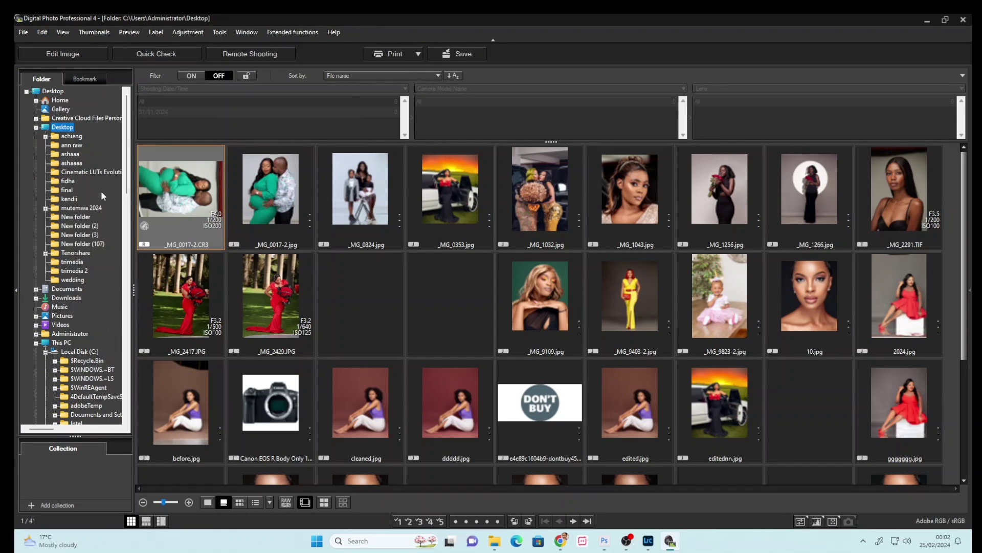
{"action": "left_click", "coordinate": [82, 235]}
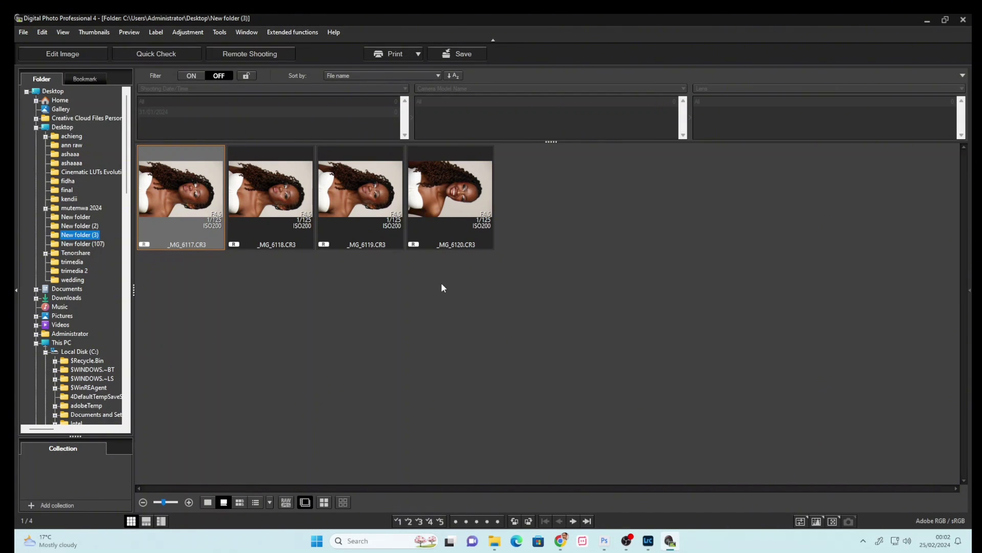
Step: Select all four thumbnails and rotate them left to portrait orientation
{"action": "key", "text": "ctrl+a"}
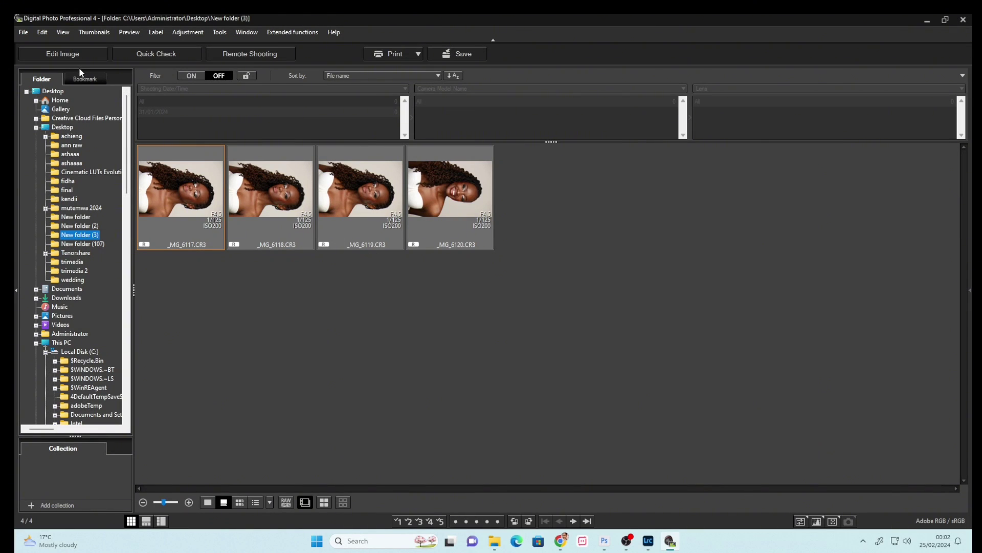
{"action": "left_click", "coordinate": [176, 186]}
{"action": "right_click", "coordinate": [203, 219]}
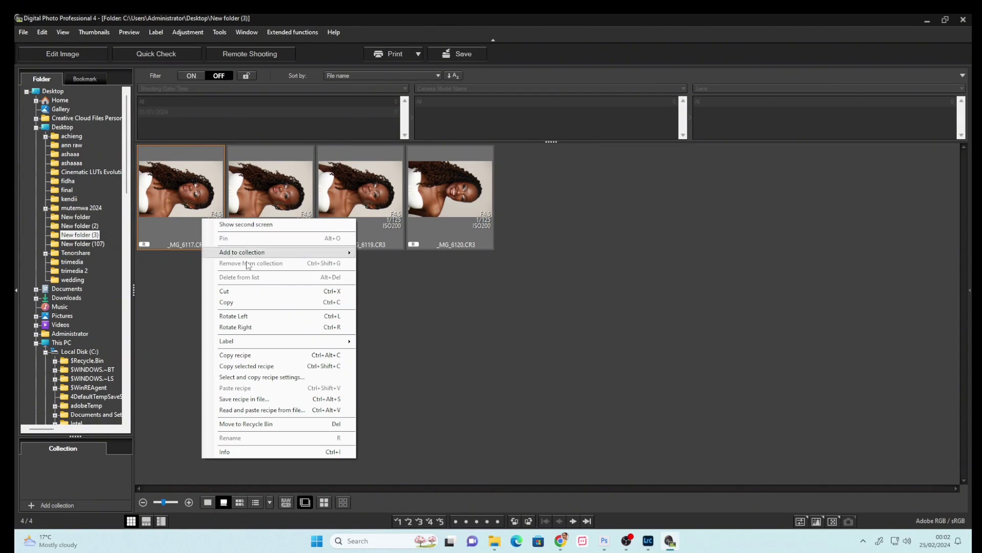
{"action": "left_click", "coordinate": [236, 316]}
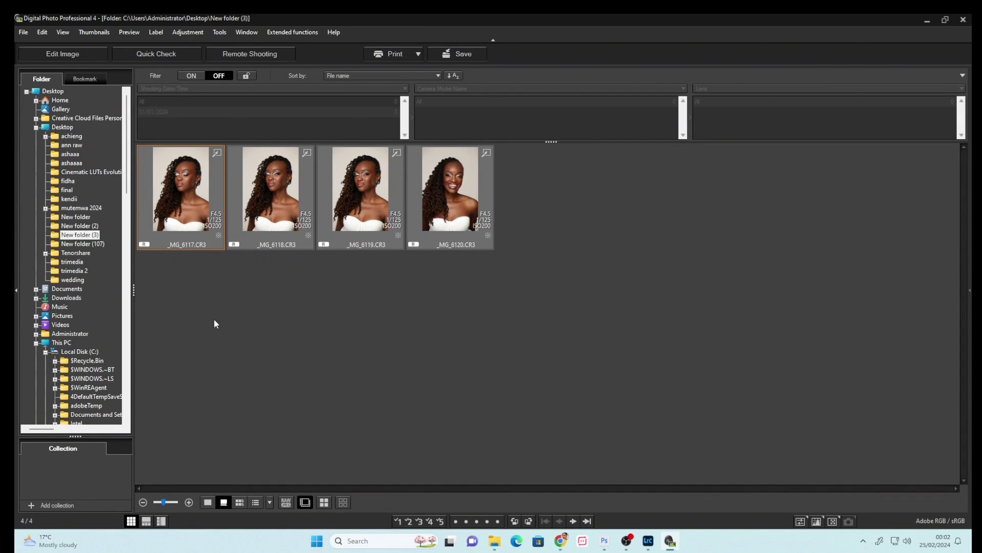
Step: Open the images in Edit Image, show _MG_6119, and check the eyes and nose at 100%
{"action": "left_click", "coordinate": [73, 53]}
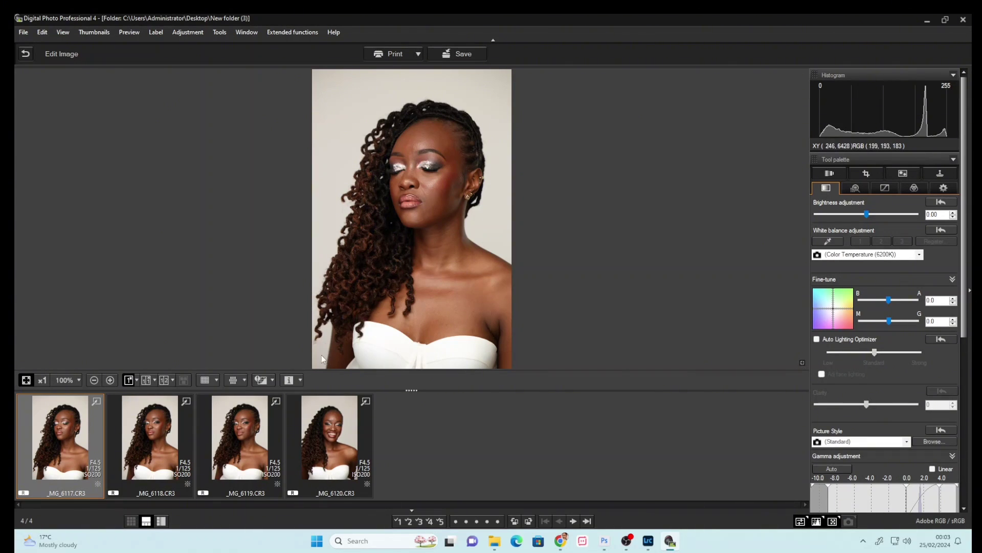
{"action": "left_click", "coordinate": [264, 416]}
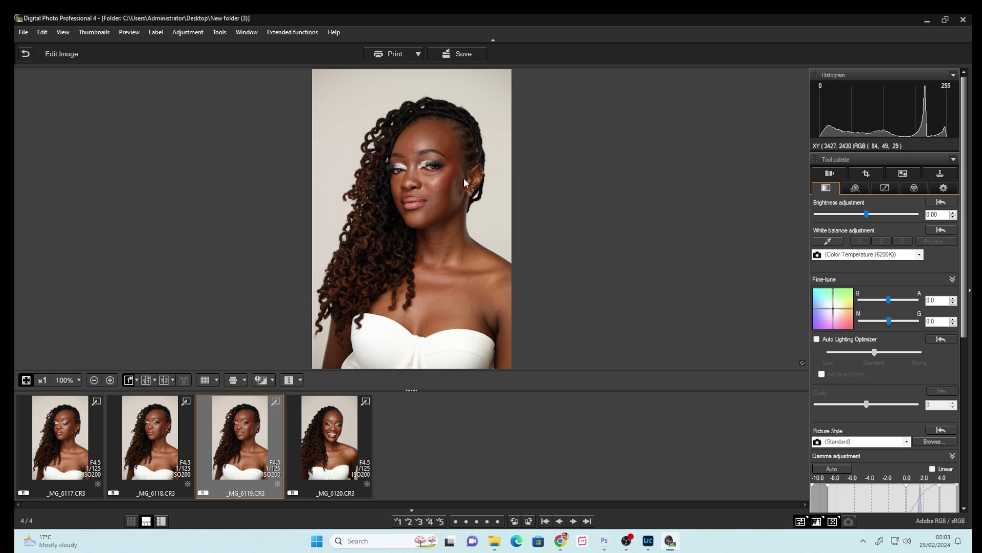
{"action": "left_click", "coordinate": [422, 173]}
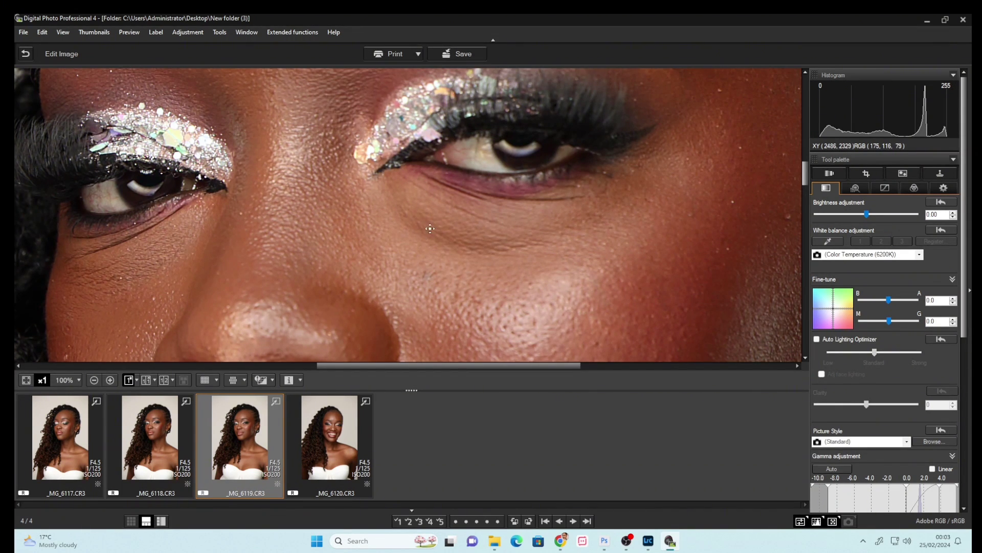
{"action": "left_click", "coordinate": [424, 233]}
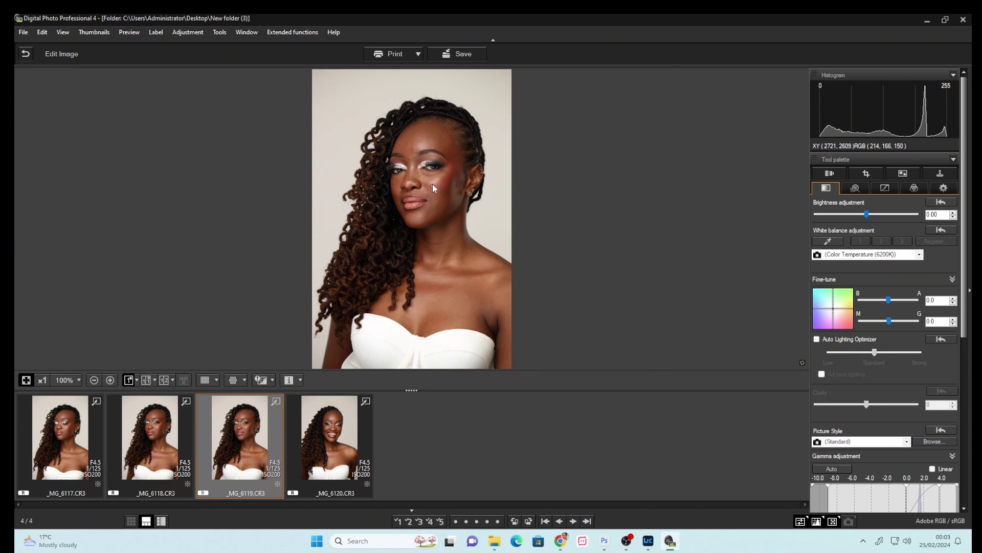
{"action": "left_click", "coordinate": [443, 185]}
{"action": "scroll", "coordinate": [453, 213], "scroll_direction": "down", "scroll_amount": 1}
{"action": "left_click", "coordinate": [447, 214]}
Step: Convert _MG_6119 to an Exif-JPEG saved on the Desktop, then select _MG_6120
{"action": "left_click", "coordinate": [23, 34]}
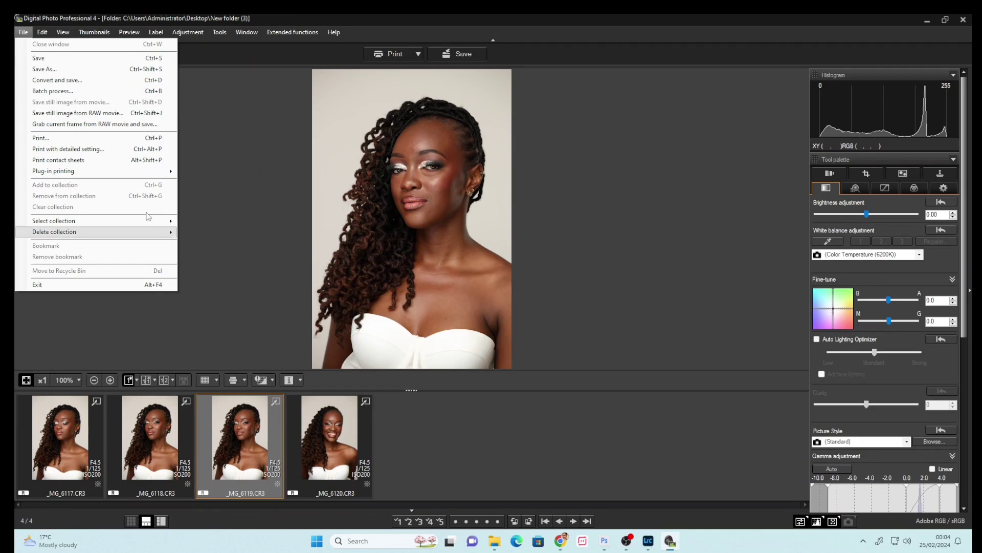
{"action": "left_click", "coordinate": [59, 83]}
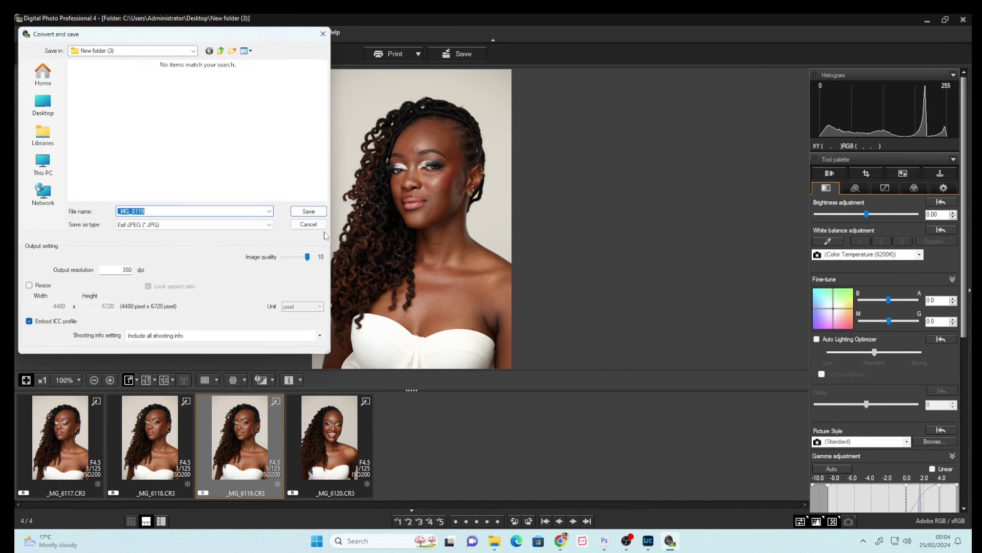
{"action": "left_click", "coordinate": [42, 105]}
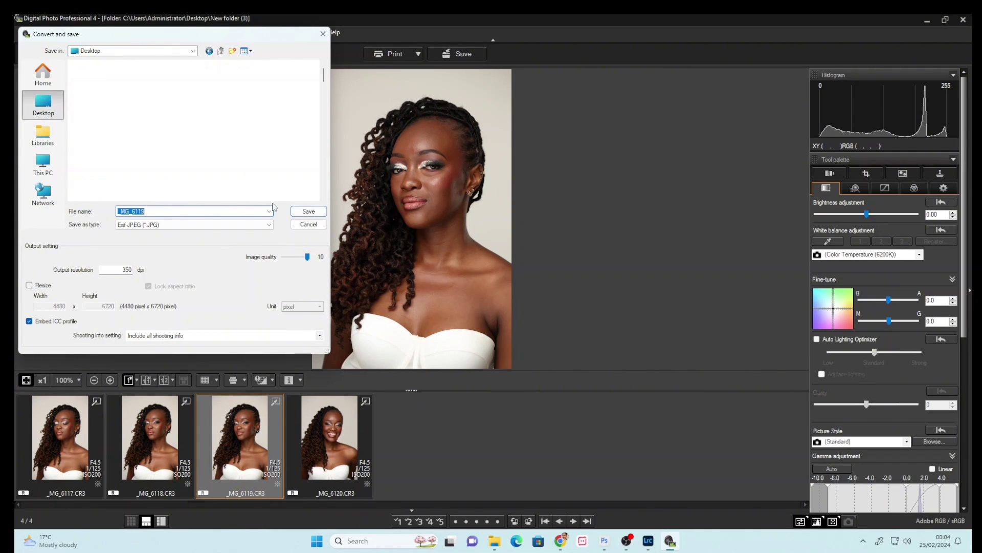
{"action": "left_click", "coordinate": [269, 224]}
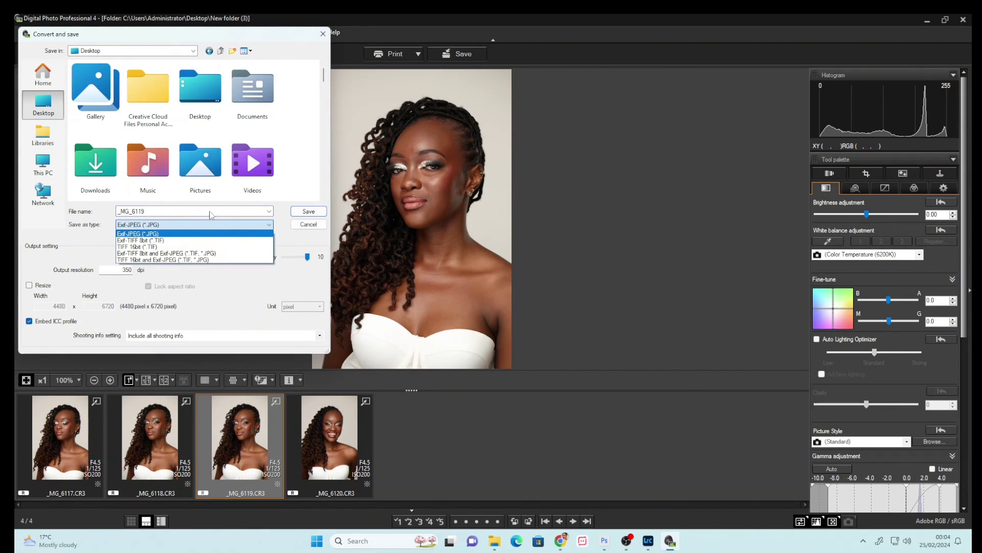
{"action": "left_click", "coordinate": [197, 208]}
{"action": "left_click", "coordinate": [309, 212]}
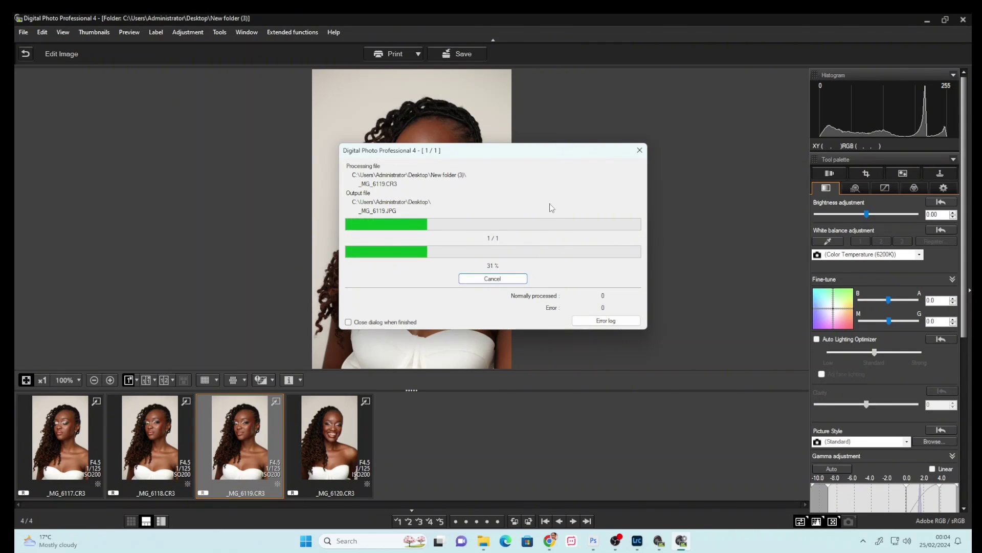
{"action": "left_click", "coordinate": [349, 439]}
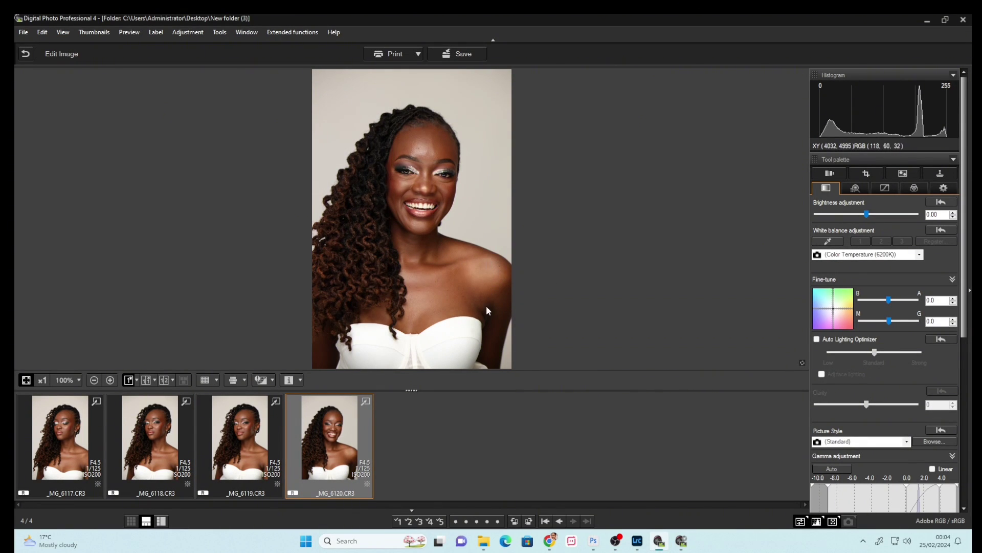
Step: Check _MG_6120 at 100% zoom, then return to fit view
{"action": "right_click", "coordinate": [334, 452]}
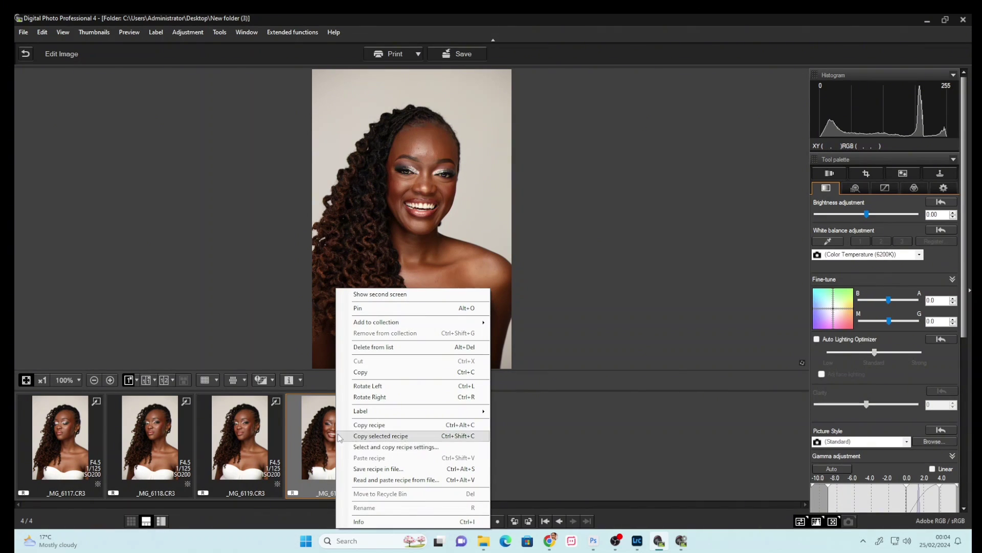
{"action": "left_click", "coordinate": [536, 182]}
{"action": "left_click", "coordinate": [420, 204]}
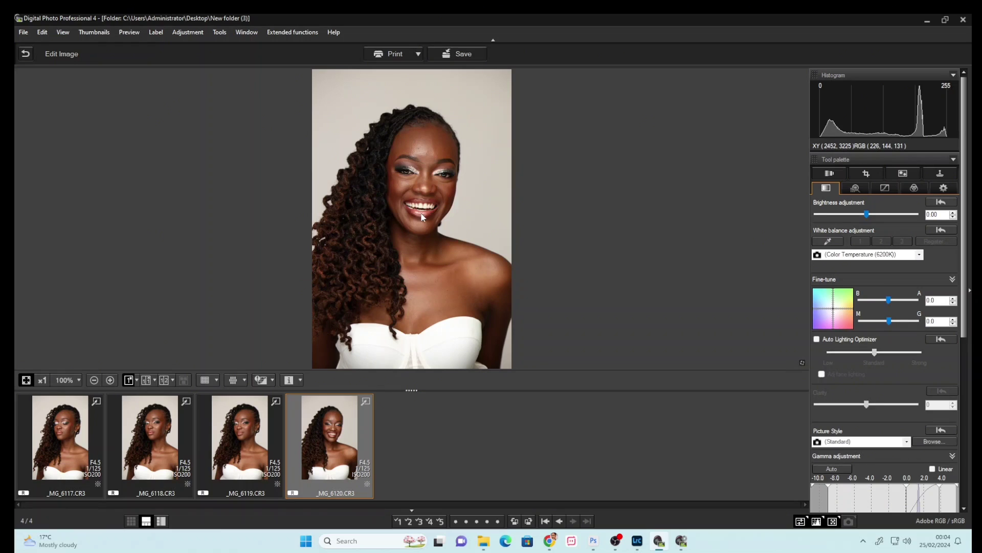
Step: Convert _MG_6120 to an Exif-JPEG saved on the Desktop
{"action": "left_click", "coordinate": [23, 33]}
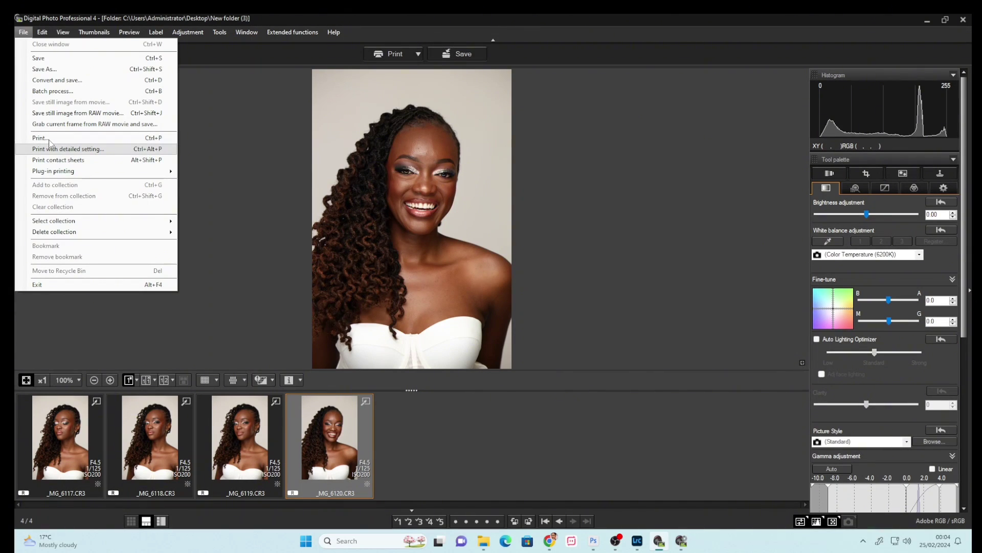
{"action": "left_click", "coordinate": [48, 82]}
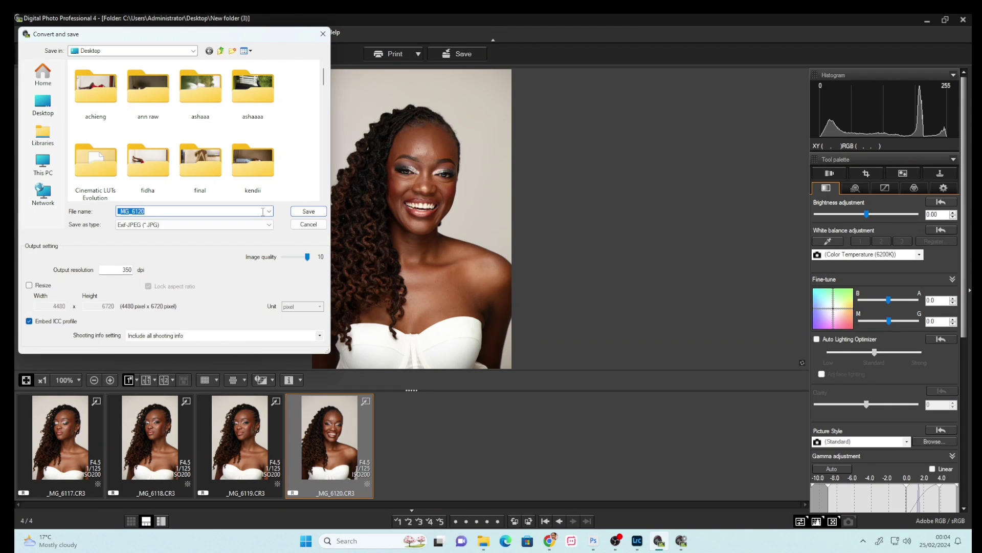
{"action": "left_click", "coordinate": [308, 211]}
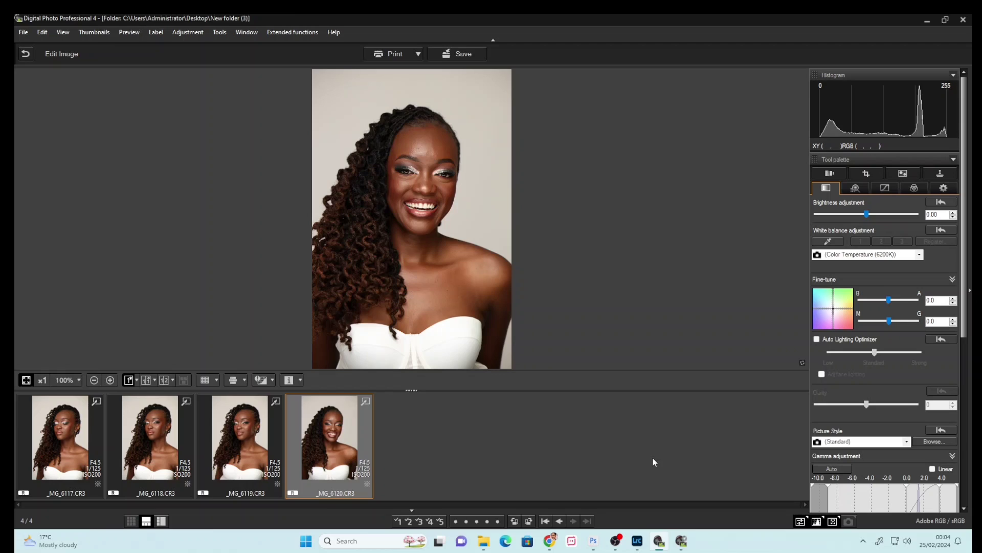
{"action": "key", "text": "alt+Tab"}
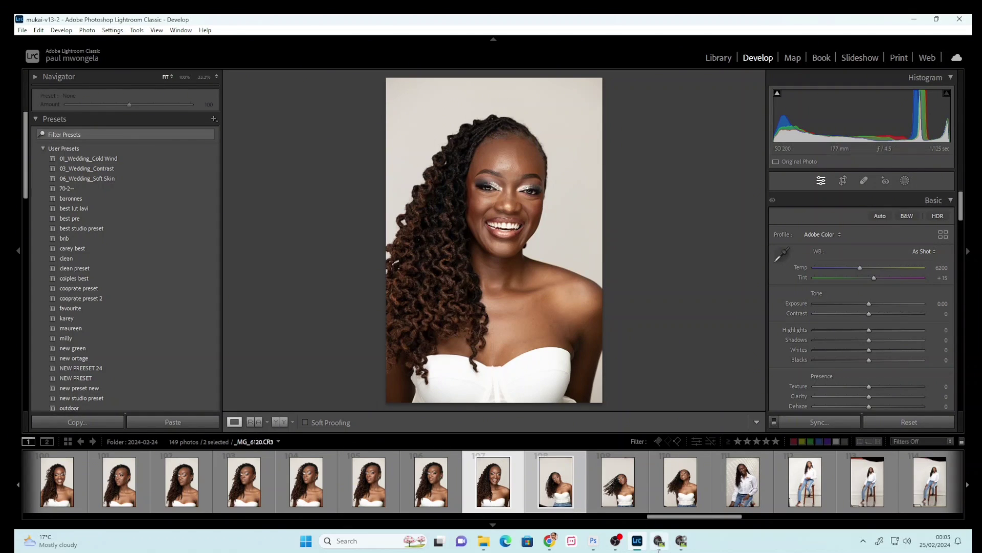
Step: Return from Lightroom's rendering of _MG_6120 to Digital Photo Professional 4
{"action": "left_click", "coordinate": [659, 540]}
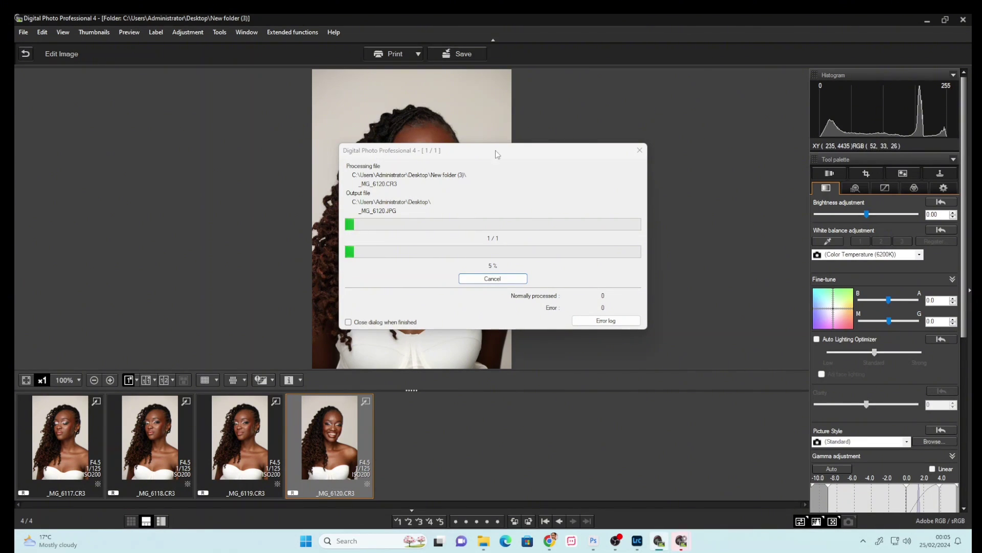
Step: Check _MG_6120 at 100% and refit it, move the progress dialog aside, and show the 2024-02-24 folder
{"action": "left_click", "coordinate": [504, 138]}
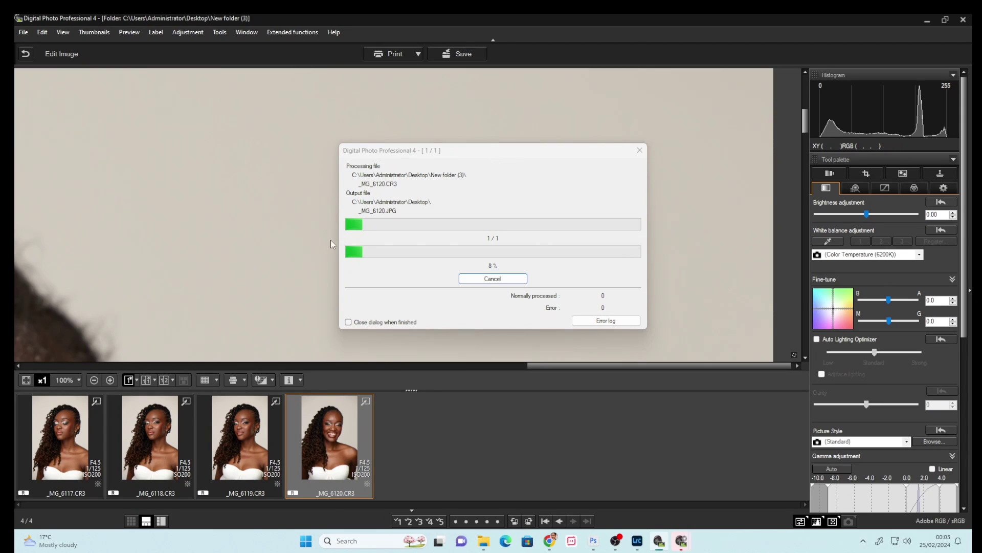
{"action": "left_click", "coordinate": [302, 251]}
{"action": "left_click_drag", "start_coordinate": [504, 151], "coordinate": [709, 197]}
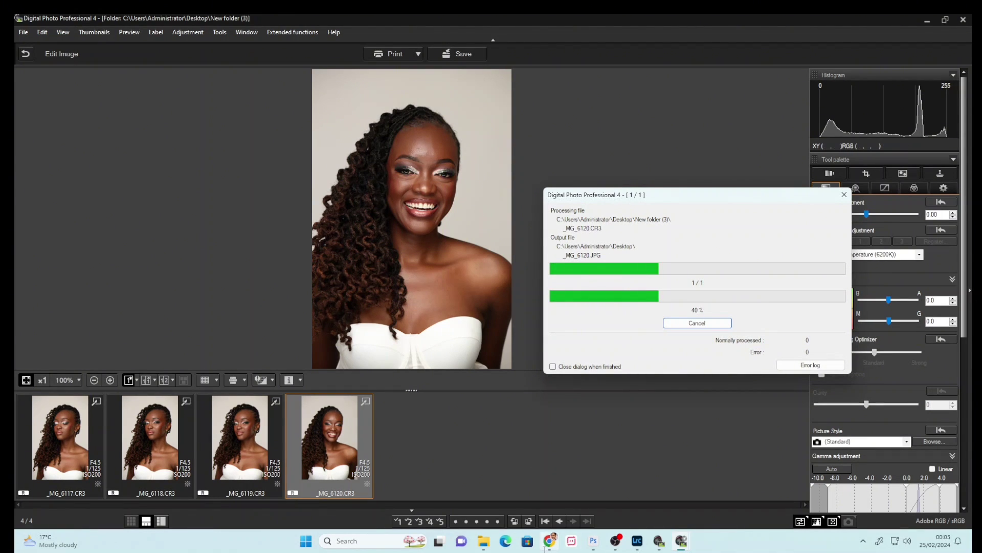
{"action": "left_click", "coordinate": [550, 540]}
{"action": "left_click", "coordinate": [531, 519]}
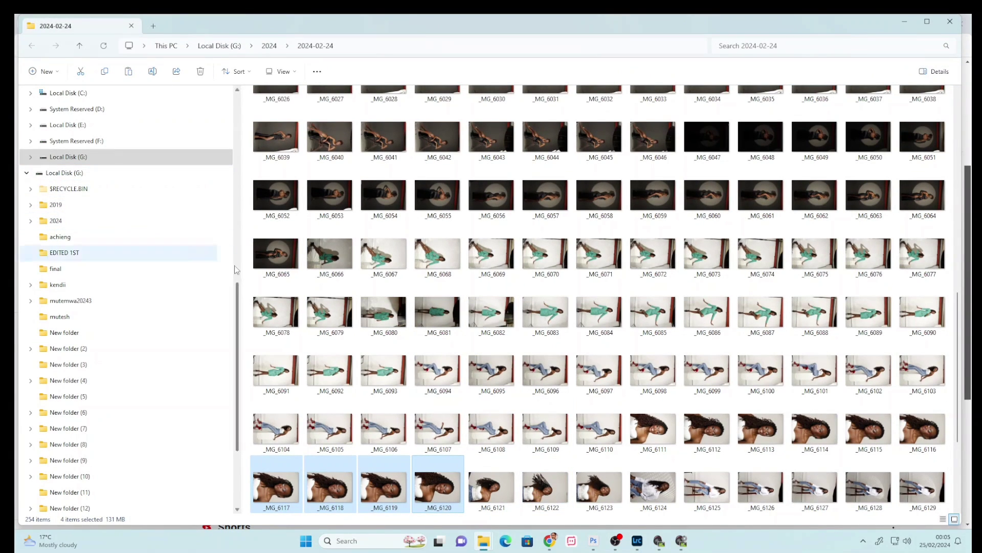
Step: Go to Local Disk (G:) and open New folder (12)
{"action": "scroll", "coordinate": [97, 256], "scroll_direction": "down", "scroll_amount": 3}
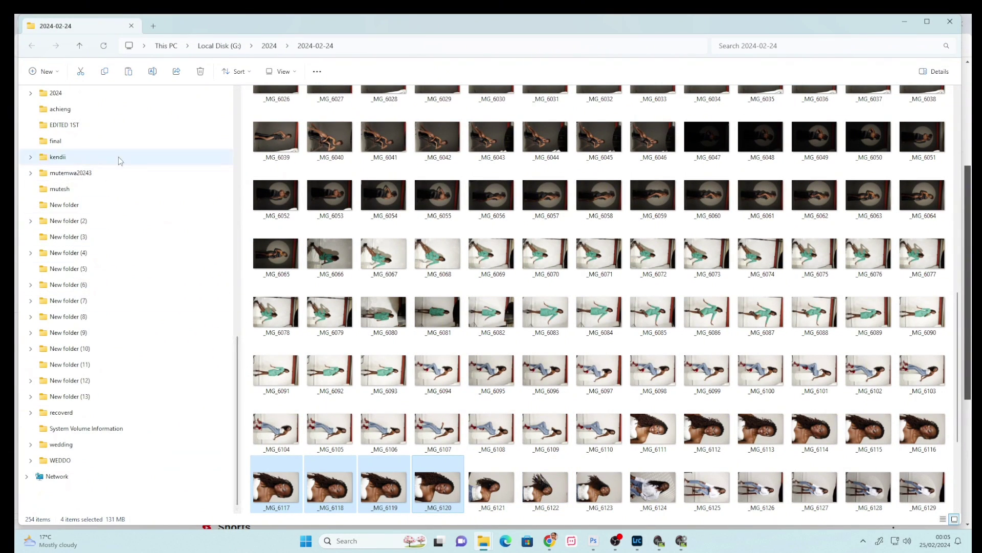
{"action": "scroll", "coordinate": [230, 249], "scroll_direction": "up", "scroll_amount": 5}
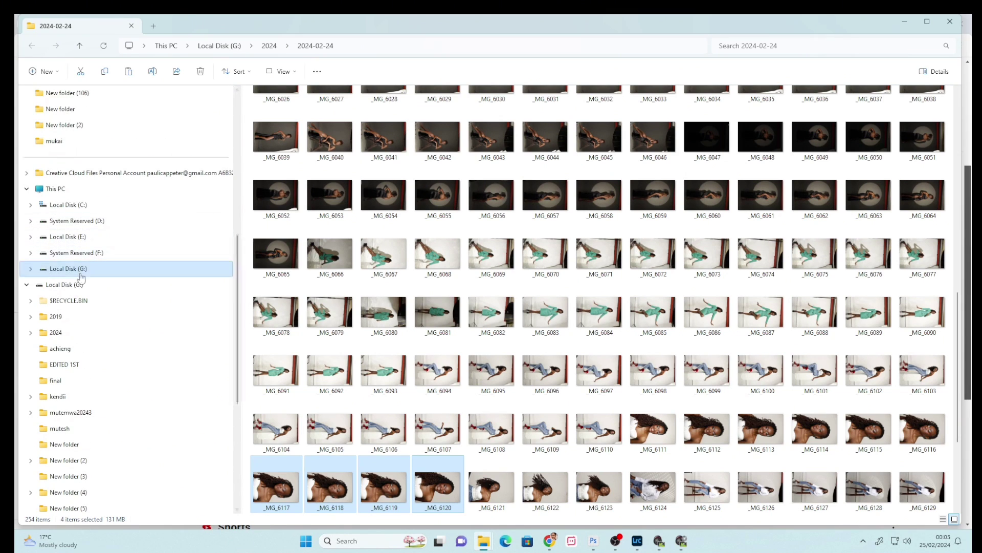
{"action": "left_click", "coordinate": [75, 285]}
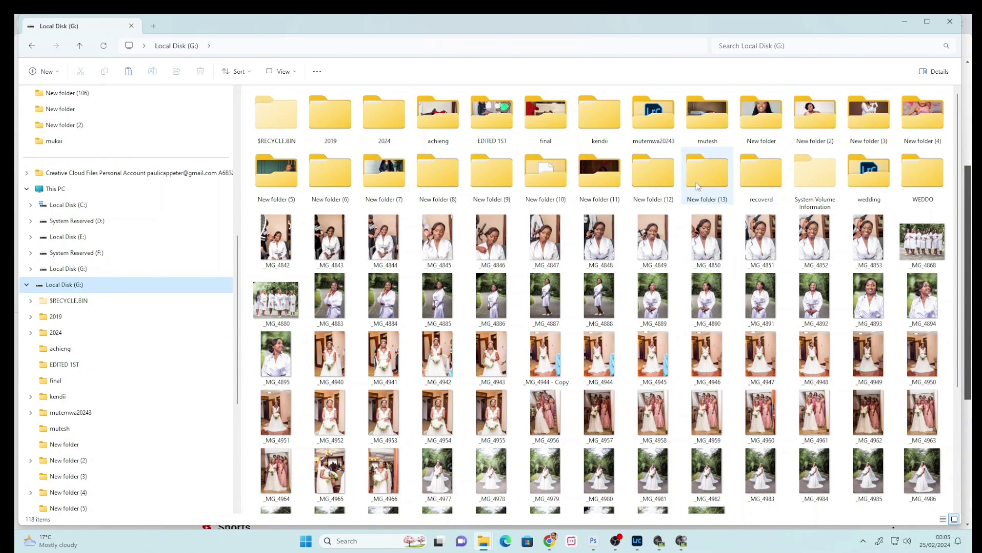
{"action": "double_click", "coordinate": [637, 181]}
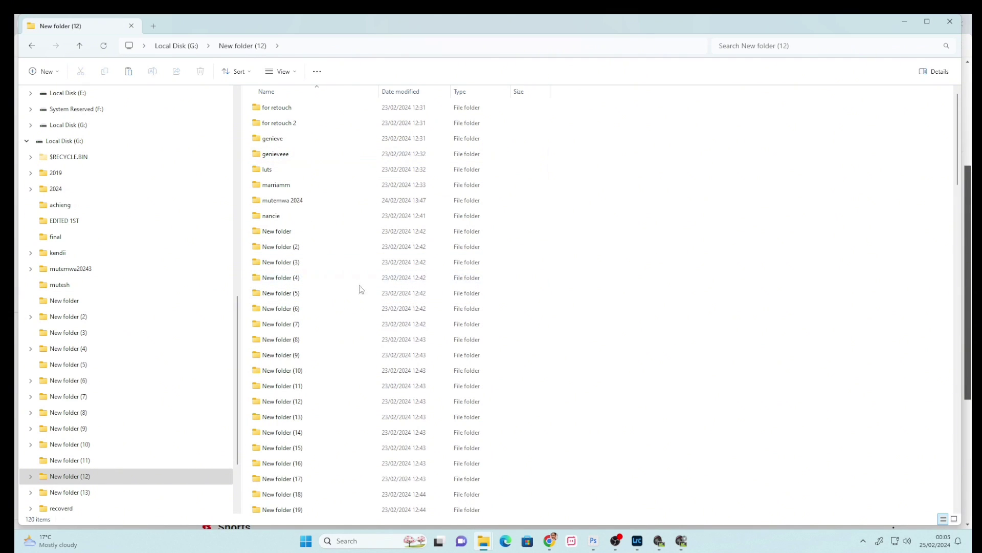
Step: Switch the folder view to Extra large icons
{"action": "right_click", "coordinate": [689, 194]}
{"action": "key", "text": "Down"}
{"action": "key", "text": "Right"}
{"action": "key", "text": "Return"}
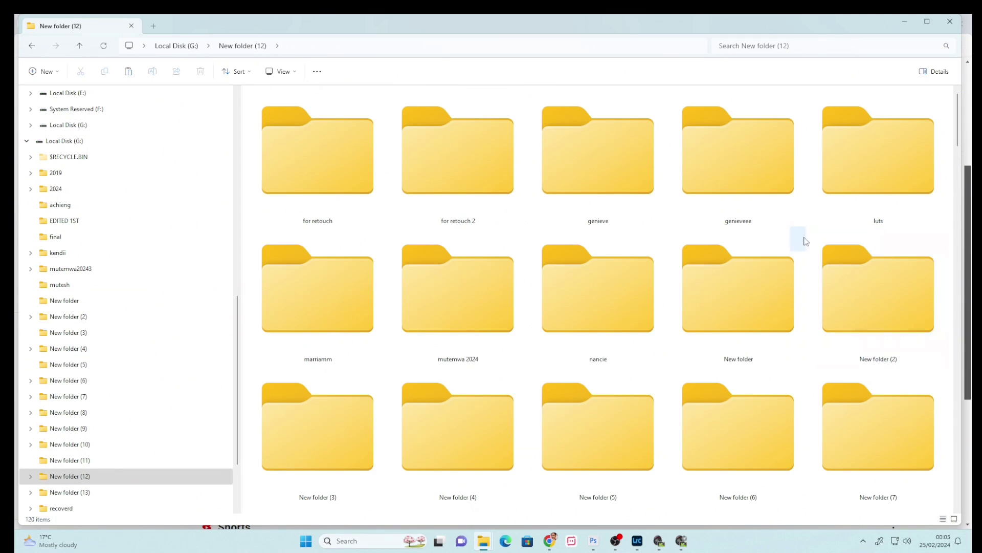
Step: Delete New folder (20) and look through the remaining 119 items
{"action": "scroll", "coordinate": [665, 359], "scroll_direction": "down", "scroll_amount": 3}
{"action": "scroll", "coordinate": [658, 397], "scroll_direction": "down", "scroll_amount": 5}
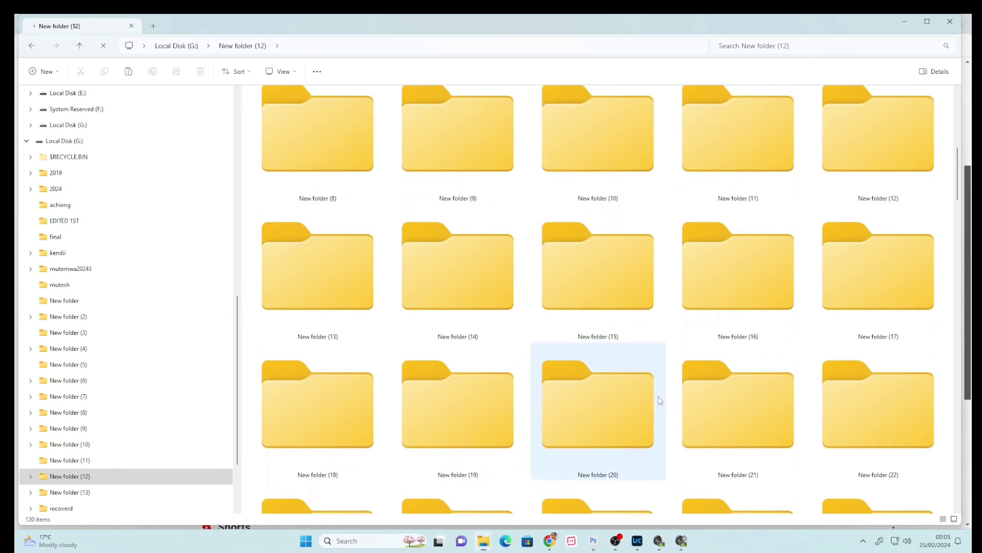
{"action": "left_click", "coordinate": [642, 343]}
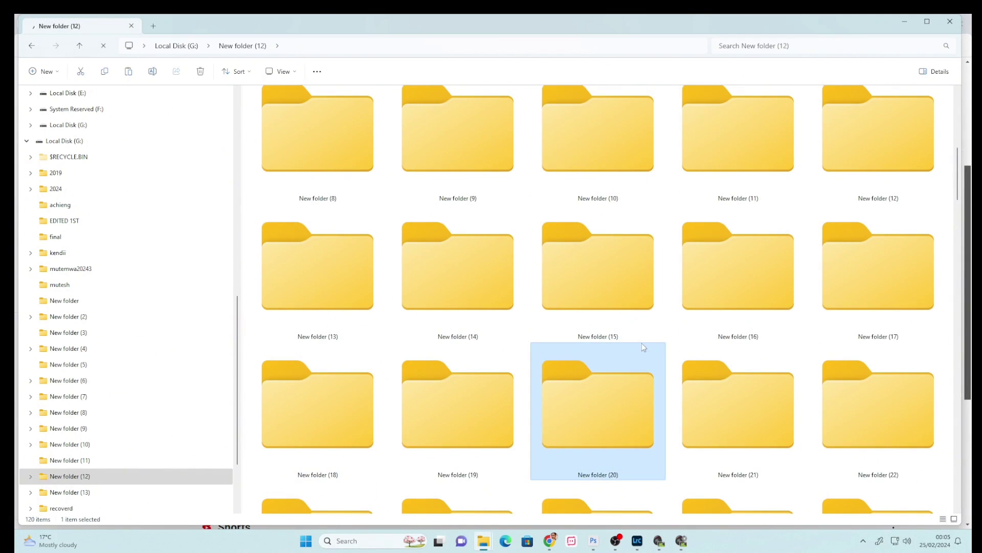
{"action": "key", "text": "Delete"}
{"action": "scroll", "coordinate": [664, 287], "scroll_direction": "down", "scroll_amount": 10}
{"action": "scroll", "coordinate": [686, 389], "scroll_direction": "down", "scroll_amount": 20}
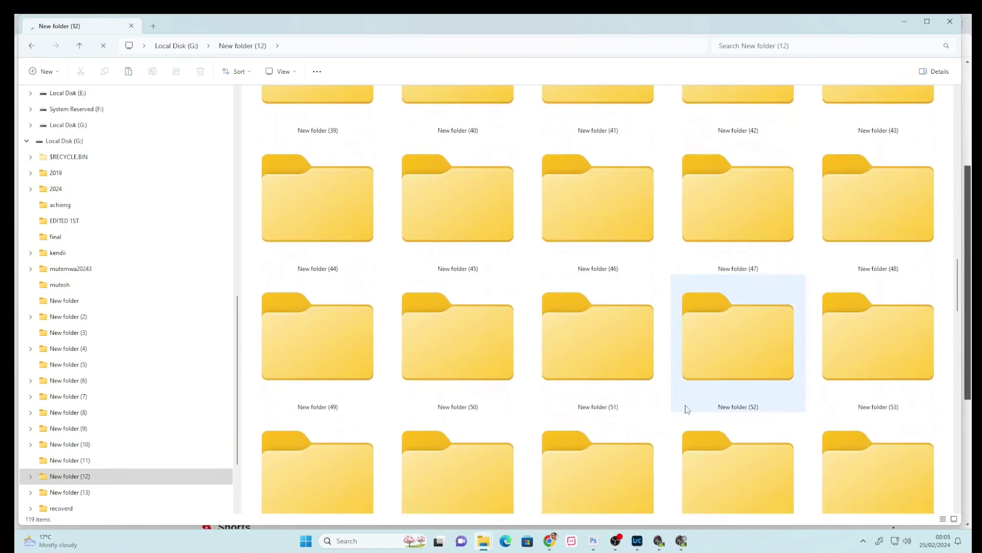
{"action": "scroll", "coordinate": [670, 220], "scroll_direction": "down", "scroll_amount": 5}
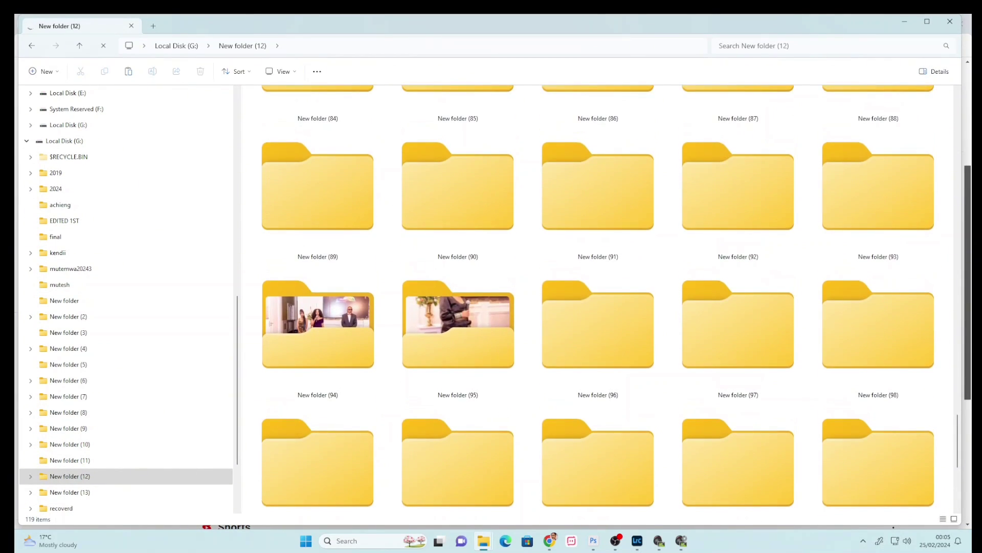
{"action": "scroll", "coordinate": [738, 358], "scroll_direction": "up", "scroll_amount": 5}
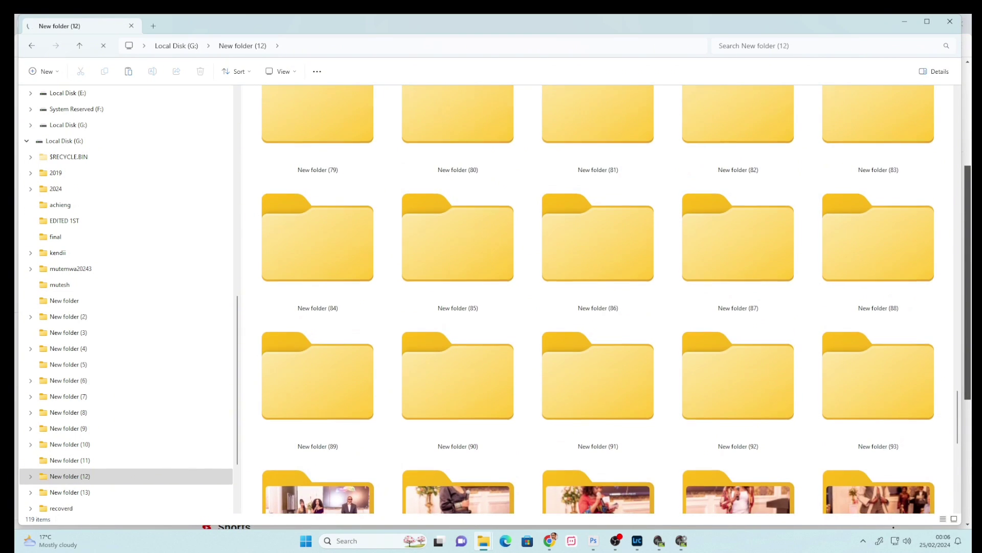
{"action": "scroll", "coordinate": [697, 378], "scroll_direction": "up", "scroll_amount": 1}
{"action": "scroll", "coordinate": [709, 435], "scroll_direction": "down", "scroll_amount": 4}
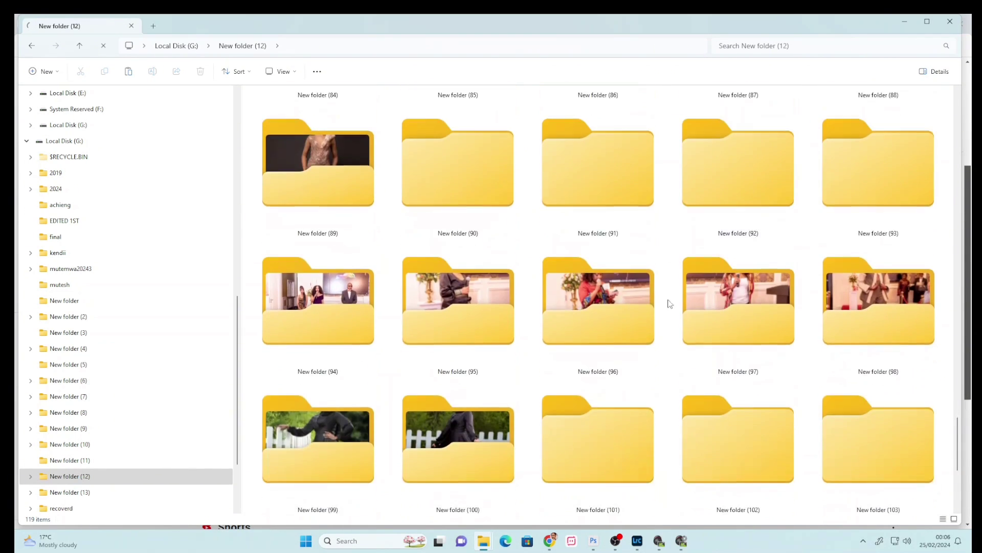
{"action": "scroll", "coordinate": [678, 365], "scroll_direction": "up", "scroll_amount": 1}
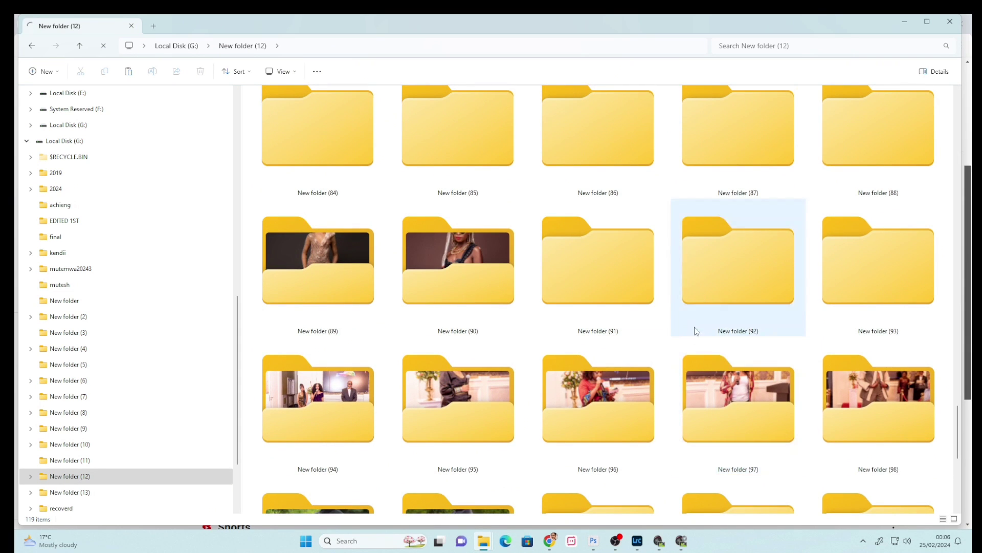
{"action": "scroll", "coordinate": [694, 328], "scroll_direction": "up", "scroll_amount": 1}
{"action": "scroll", "coordinate": [691, 289], "scroll_direction": "down", "scroll_amount": 1}
{"action": "scroll", "coordinate": [693, 252], "scroll_direction": "up", "scroll_amount": 2}
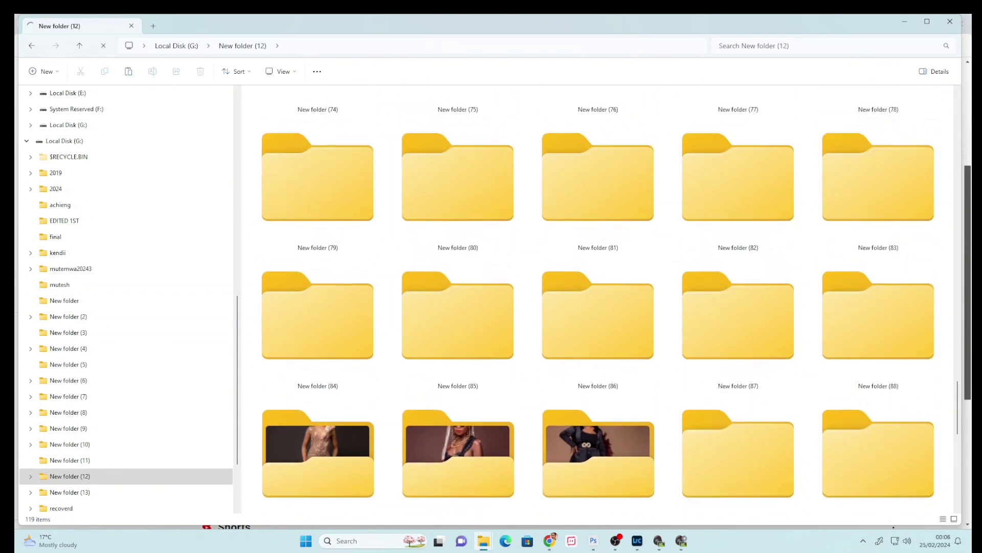
{"action": "scroll", "coordinate": [699, 387], "scroll_direction": "down", "scroll_amount": 3}
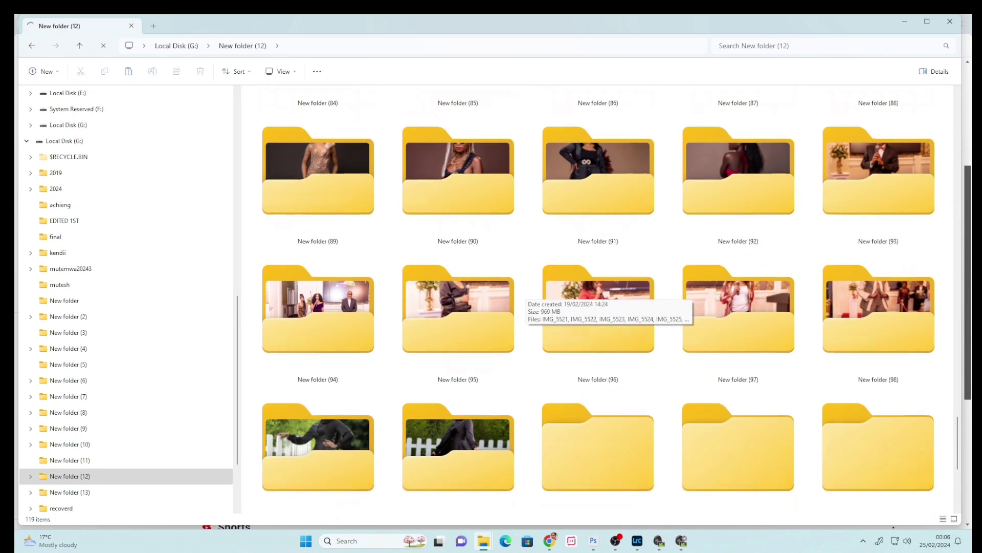
{"action": "scroll", "coordinate": [738, 287], "scroll_direction": "down", "scroll_amount": 2}
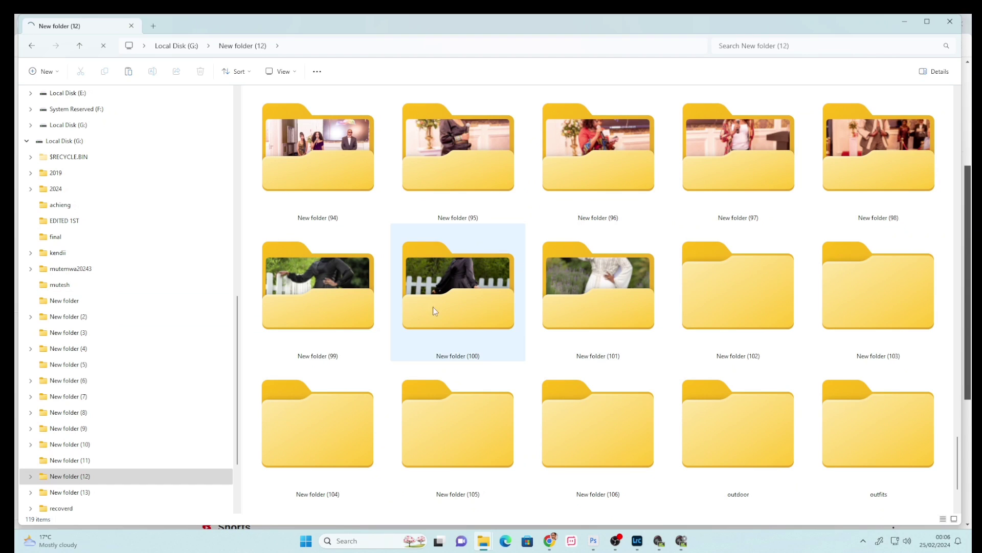
Step: Open New folder (100) and view _MG_5416.jpg in Photos
{"action": "double_click", "coordinate": [471, 281]}
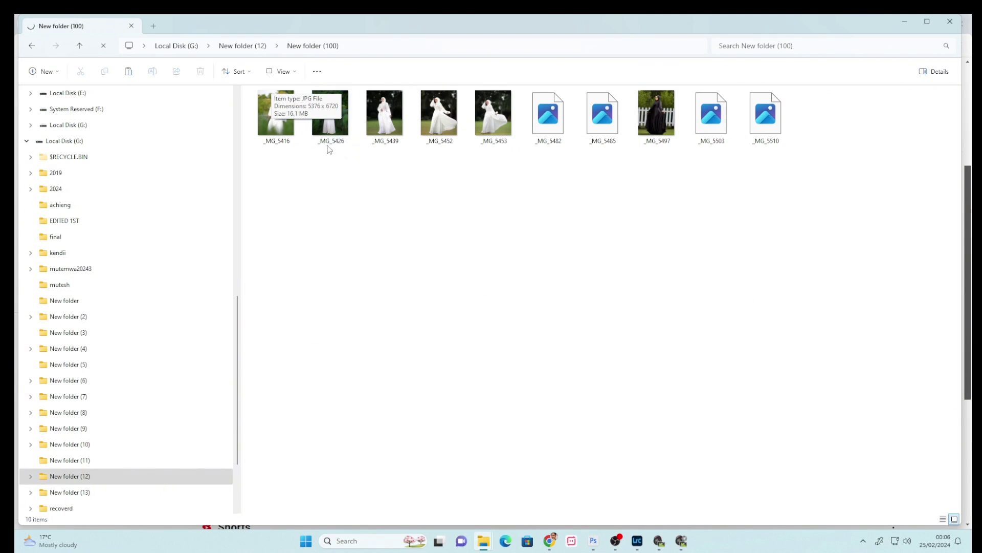
{"action": "double_click", "coordinate": [284, 121]}
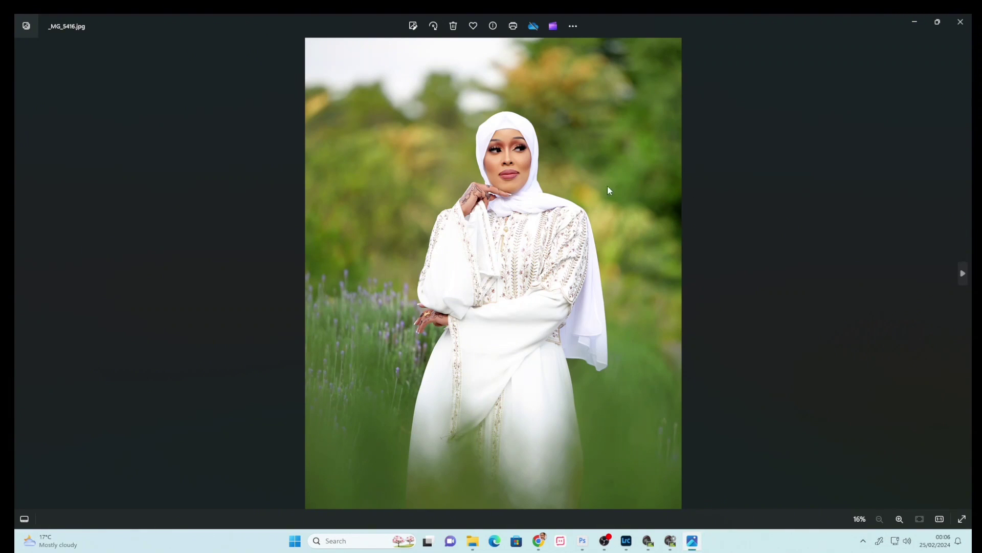
Step: Page forward through portraits _MG_5426, _MG_5439, _MG_5482 and _MG_5497
{"action": "left_click", "coordinate": [957, 281]}
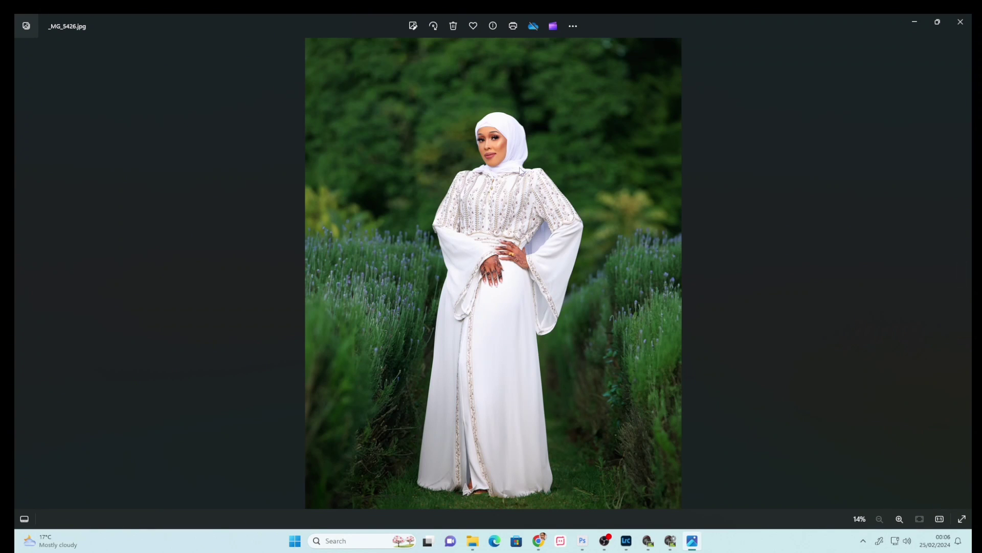
{"action": "scroll", "coordinate": [520, 170], "scroll_direction": "up", "scroll_amount": 2}
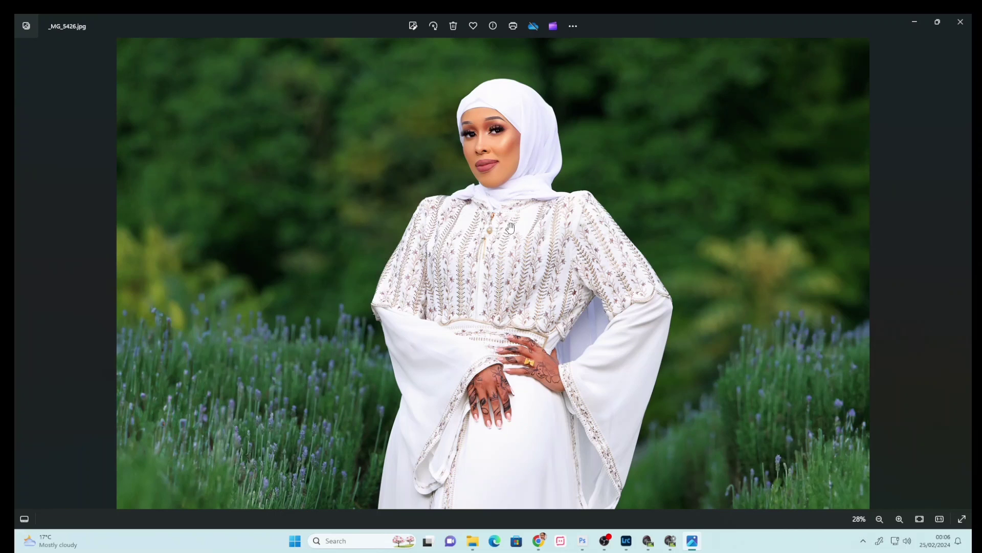
{"action": "scroll", "coordinate": [510, 223], "scroll_direction": "down", "scroll_amount": 2}
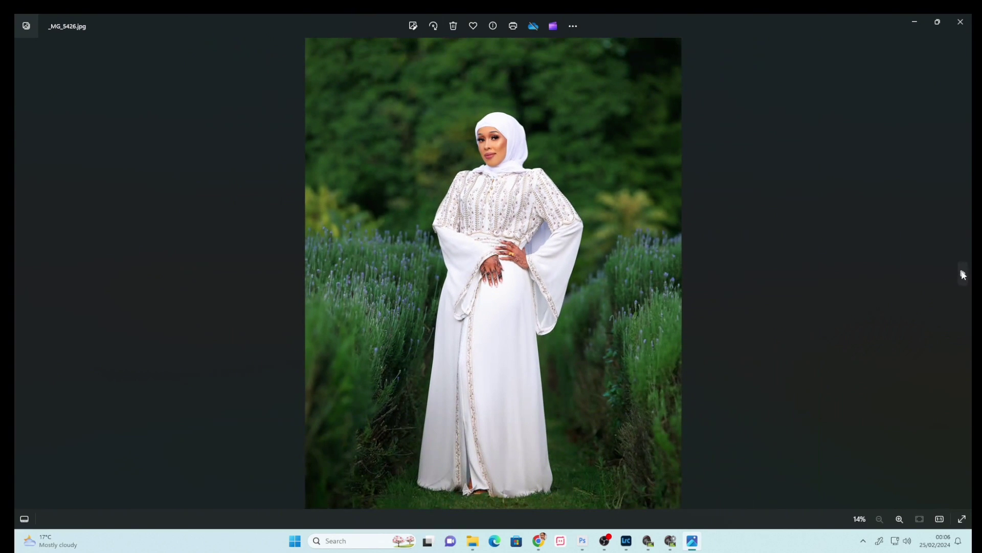
{"action": "left_click", "coordinate": [960, 272]}
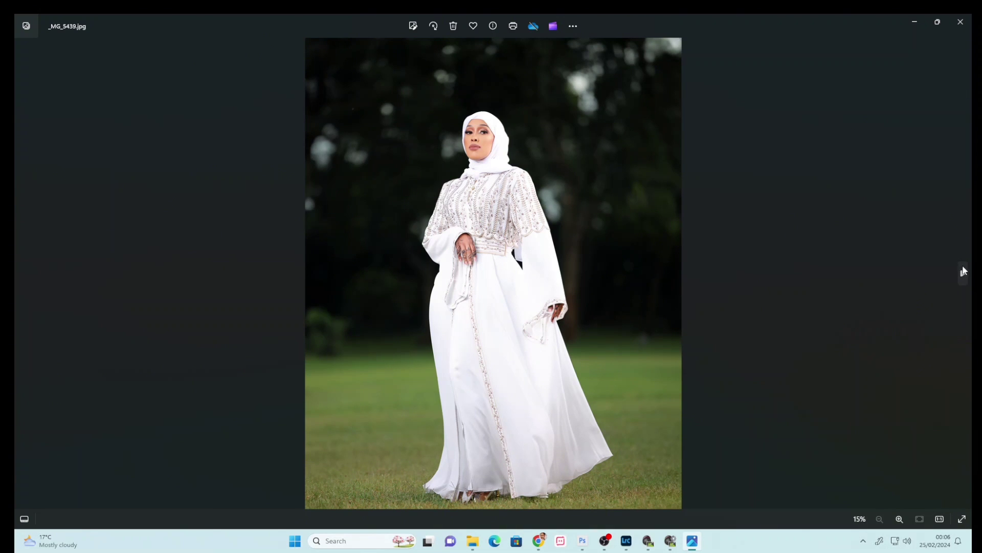
{"action": "left_click", "coordinate": [959, 274]}
{"action": "left_click", "coordinate": [958, 276]}
{"action": "key", "text": "Right"}
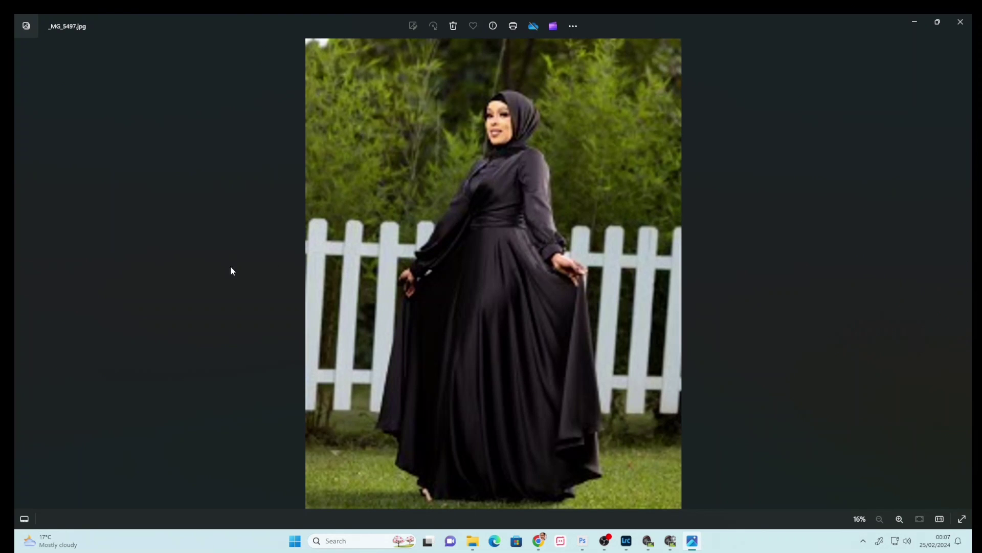
Step: Step back to _MG_5485, then close Photos and return to the browser
{"action": "left_click", "coordinate": [26, 274]}
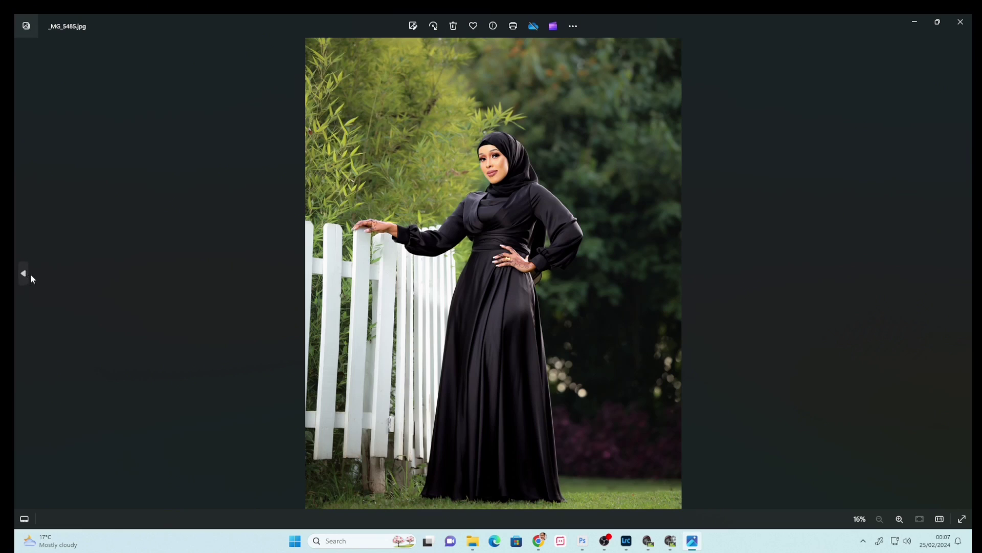
{"action": "left_click", "coordinate": [961, 22]}
{"action": "key", "text": "alt+Tab"}
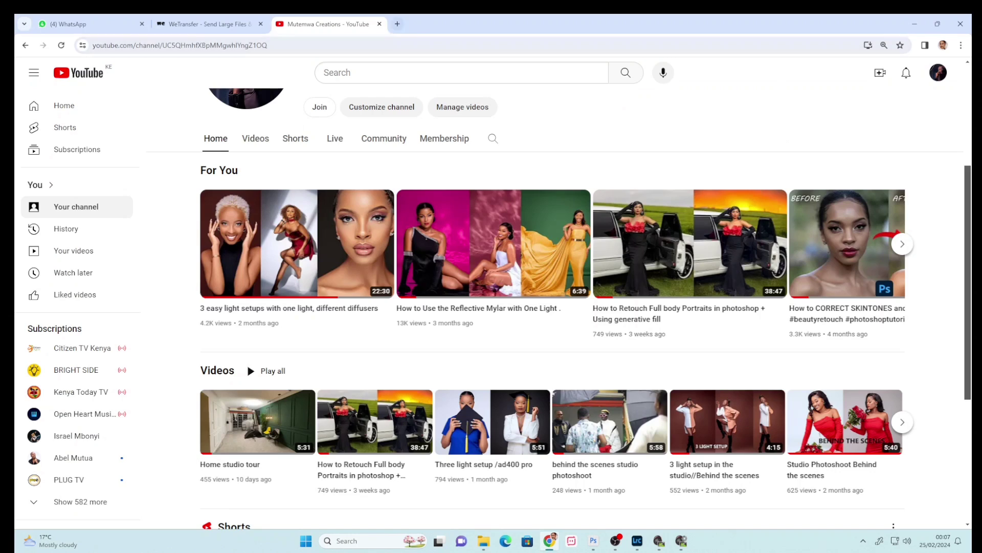
Step: Start a 'digital pro' search in a new Chrome tab, then minimize Chrome
{"action": "left_click", "coordinate": [397, 24]}
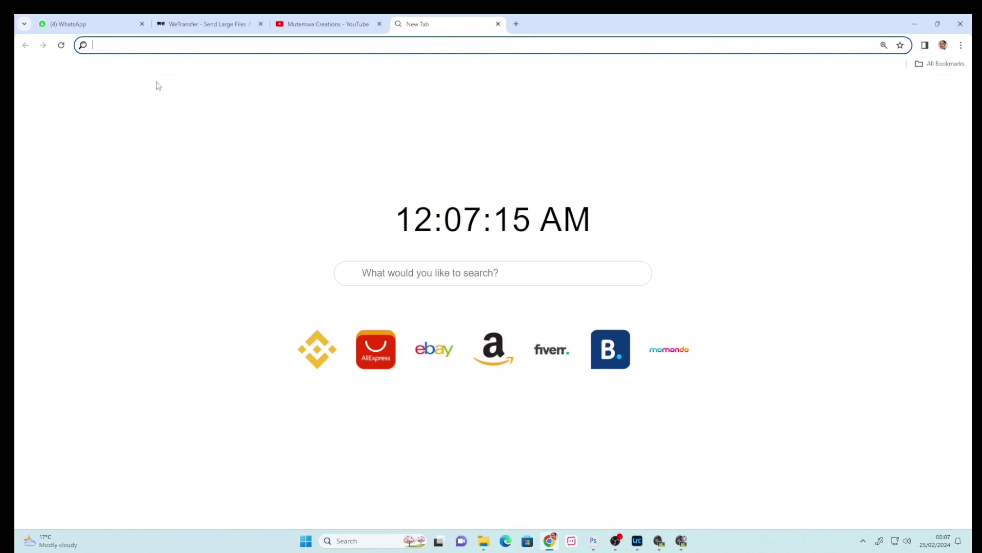
{"action": "type", "text": "d"}
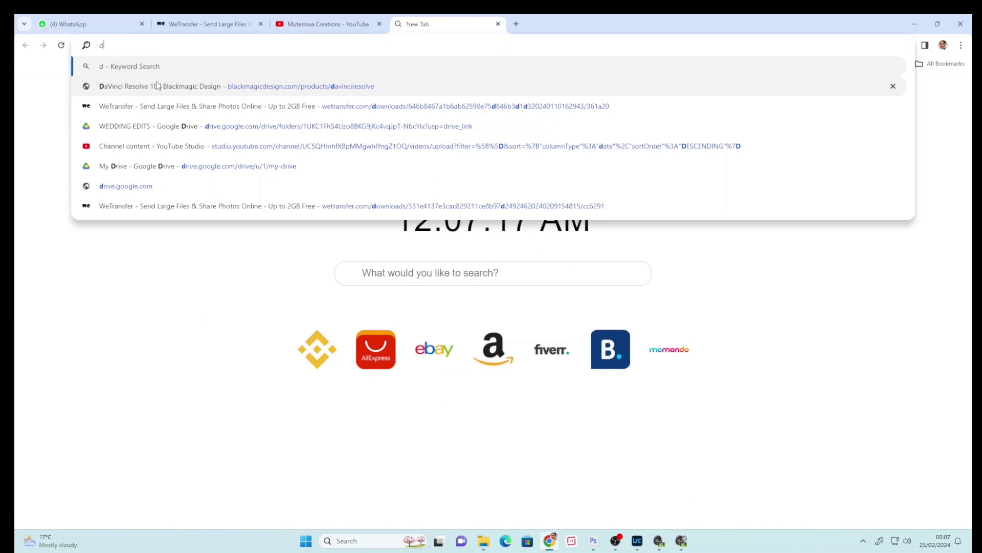
{"action": "type", "text": "igital "}
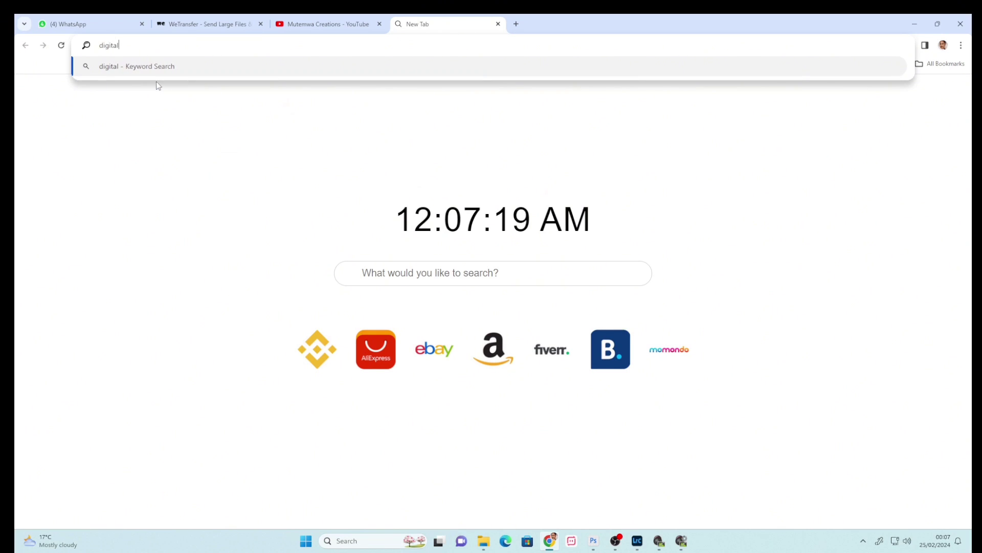
{"action": "type", "text": "p"}
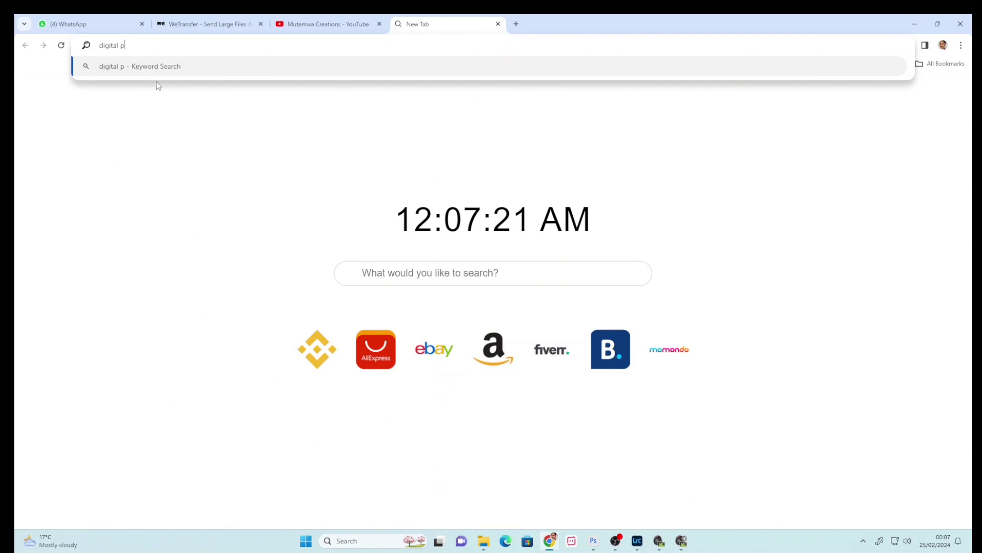
{"action": "type", "text": "ro"}
{"action": "left_click", "coordinate": [915, 24]}
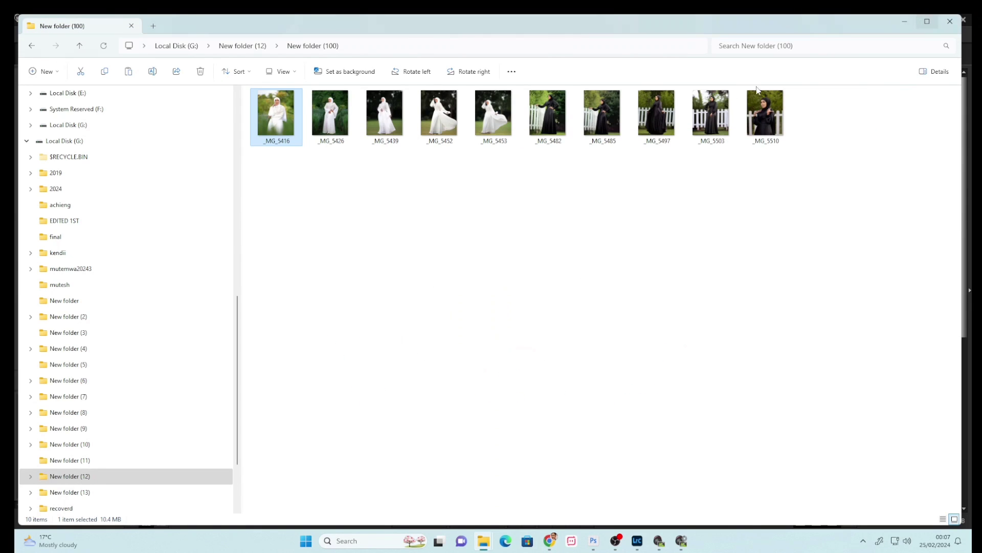
Step: Close the completed _MG_6120 conversion report in DPP and switch to Photoshop
{"action": "left_click", "coordinate": [906, 22]}
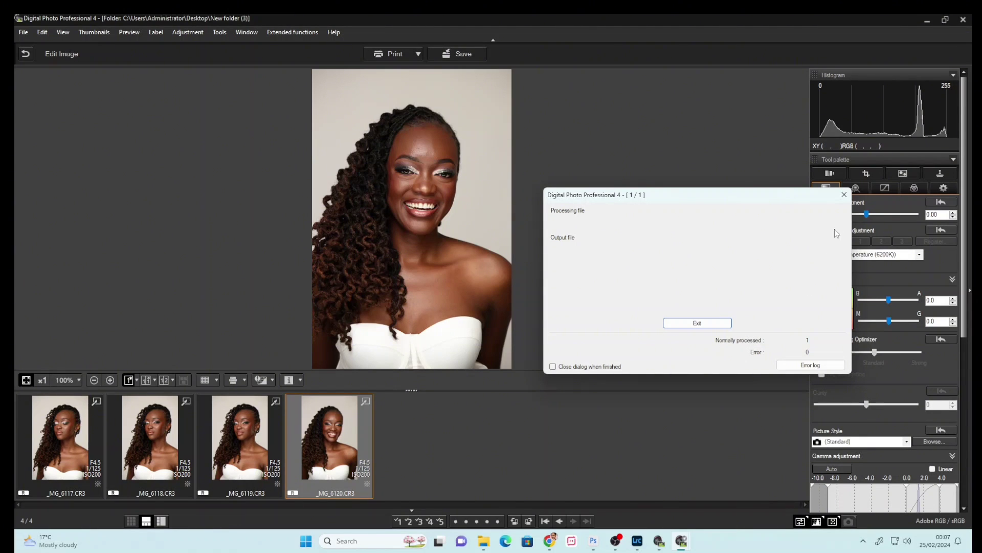
{"action": "left_click", "coordinate": [844, 194]}
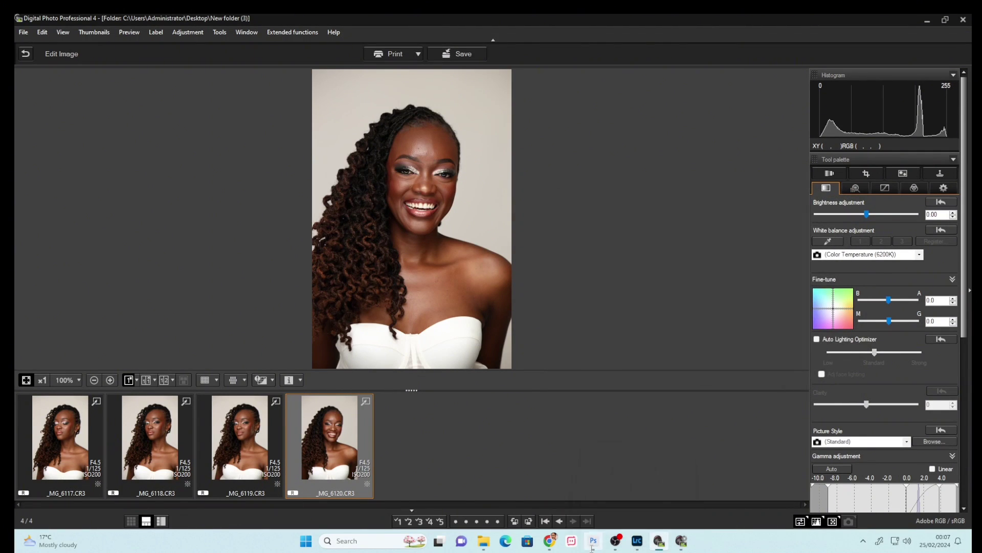
{"action": "left_click", "coordinate": [593, 541]}
{"action": "left_click", "coordinate": [36, 20]}
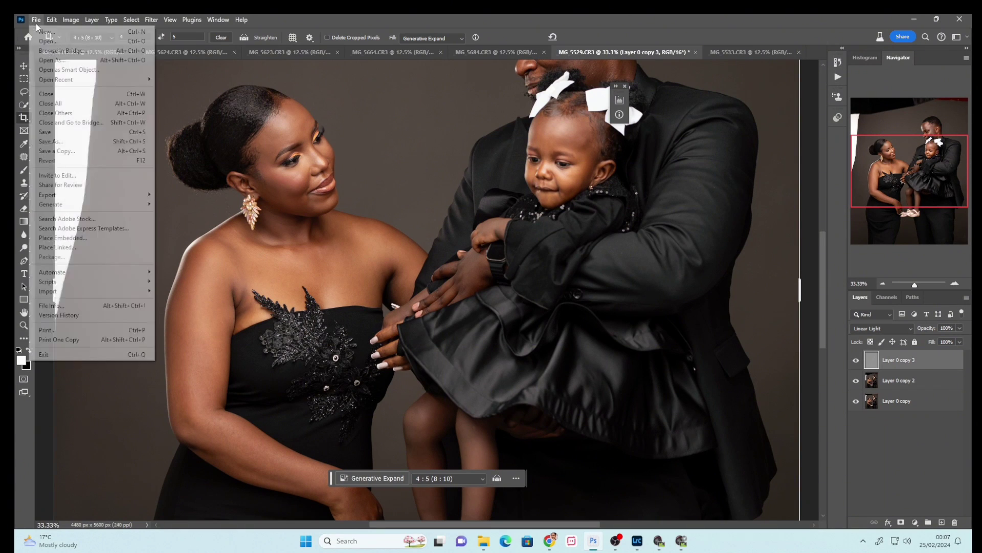
{"action": "left_click", "coordinate": [53, 45]}
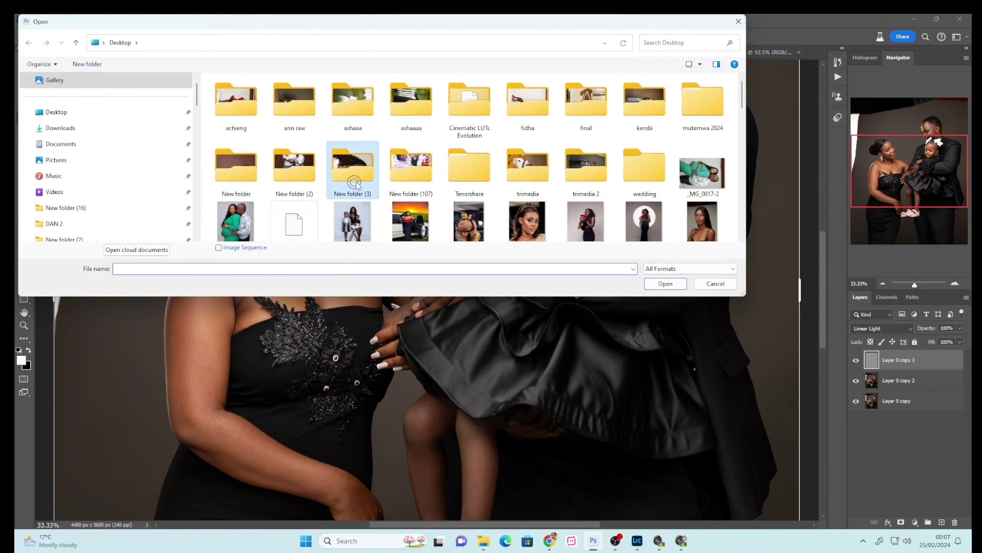
{"action": "double_click", "coordinate": [349, 180]}
{"action": "left_click", "coordinate": [76, 43]}
{"action": "scroll", "coordinate": [743, 118], "scroll_direction": "down", "scroll_amount": 2}
{"action": "left_click", "coordinate": [460, 172]}
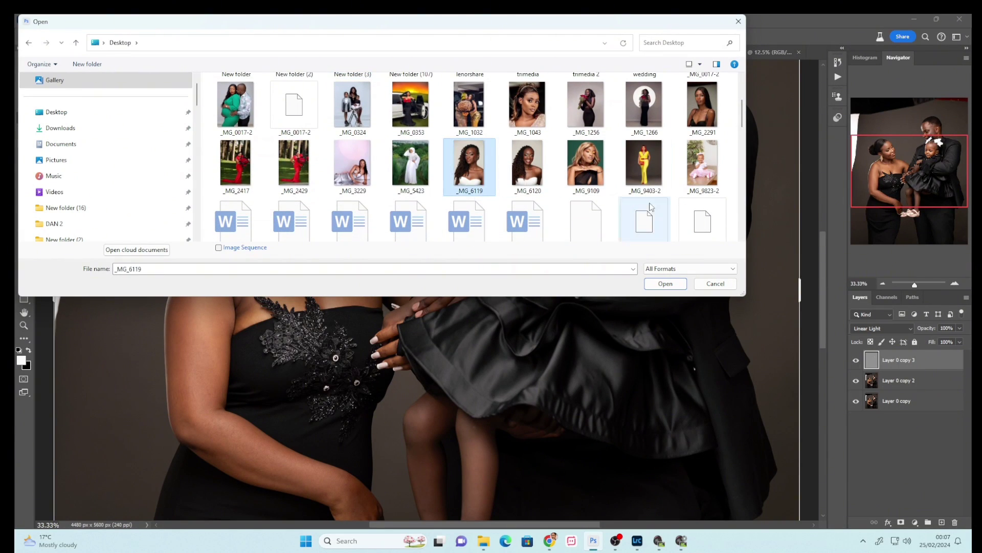
{"action": "left_click", "coordinate": [665, 283]}
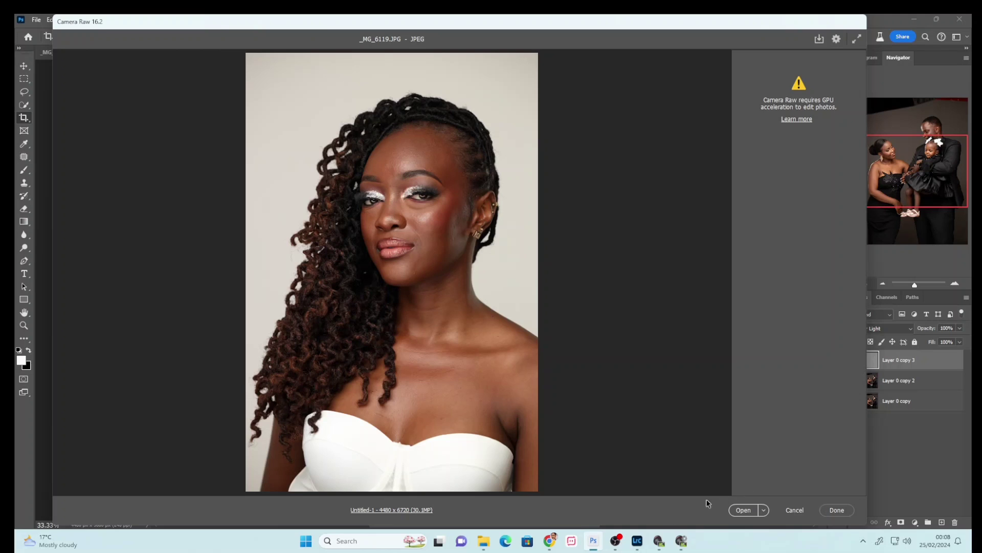
{"action": "mouse_move", "coordinate": [637, 541]}
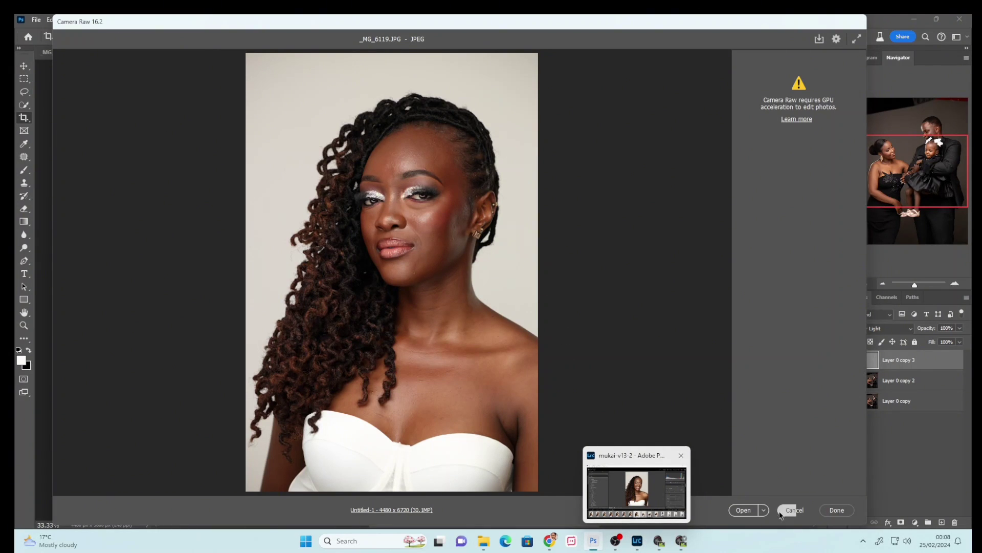
{"action": "left_click", "coordinate": [794, 509]}
Step: Open _MG_6120.JPG from the Desktop into Camera Raw, then bring up Lightroom Classic
{"action": "left_click", "coordinate": [36, 19]}
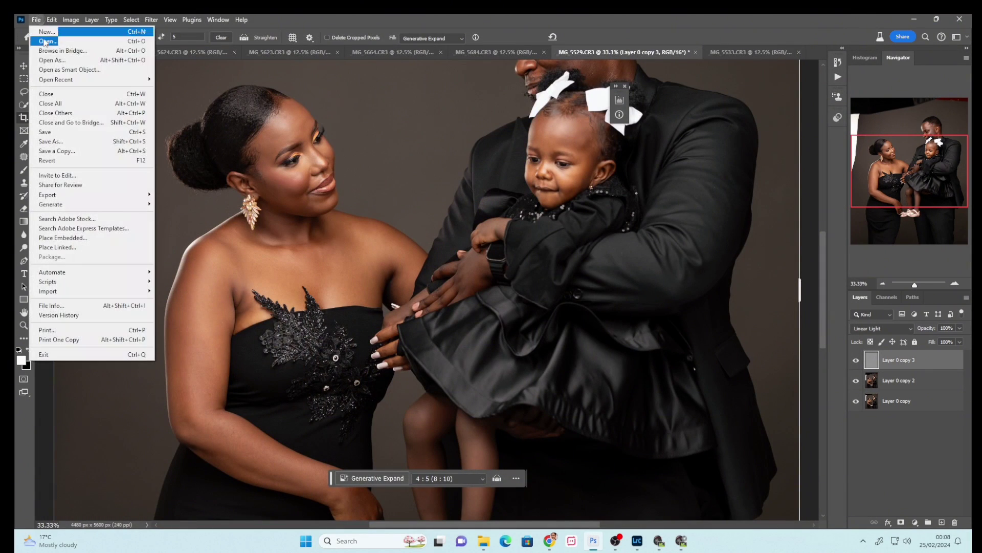
{"action": "left_click", "coordinate": [49, 41]}
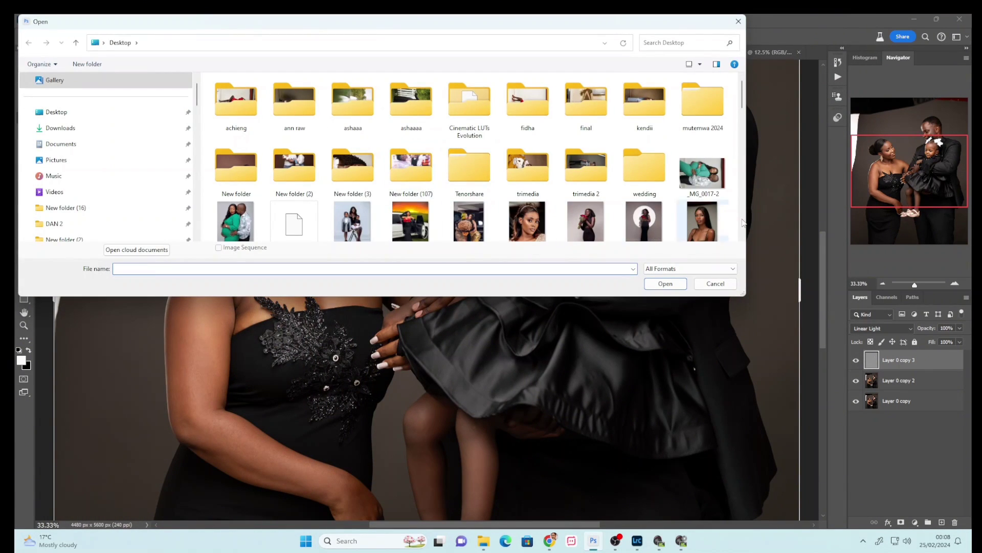
{"action": "scroll", "coordinate": [523, 136], "scroll_direction": "down", "scroll_amount": 5}
{"action": "scroll", "coordinate": [524, 136], "scroll_direction": "up", "scroll_amount": 3}
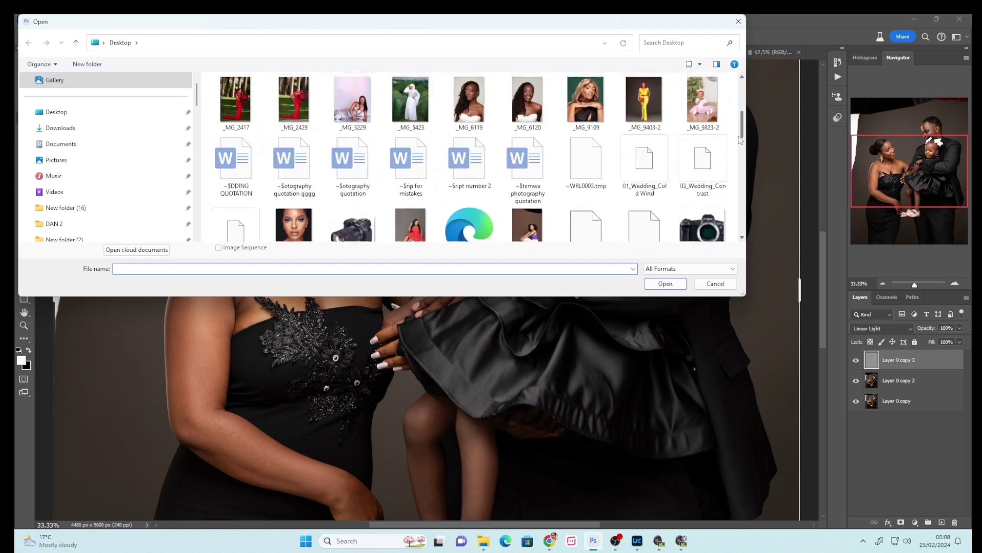
{"action": "left_click", "coordinate": [523, 135]}
{"action": "left_click", "coordinate": [665, 283]}
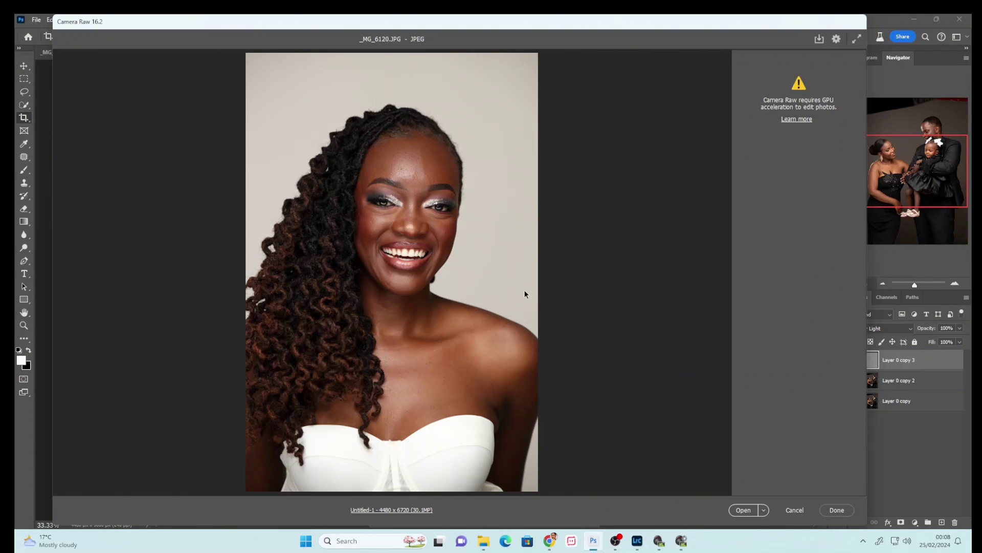
{"action": "mouse_move", "coordinate": [637, 540]}
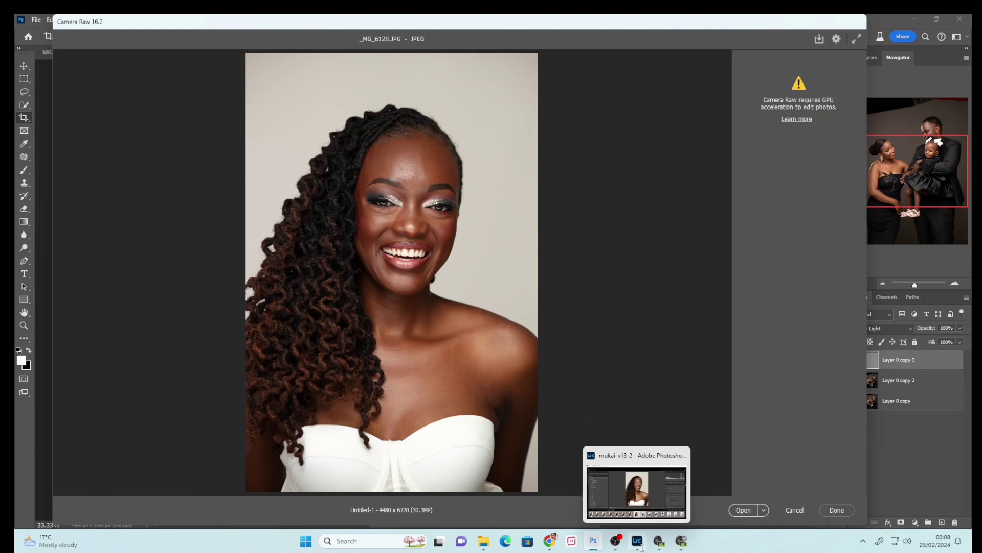
{"action": "left_click", "coordinate": [628, 453]}
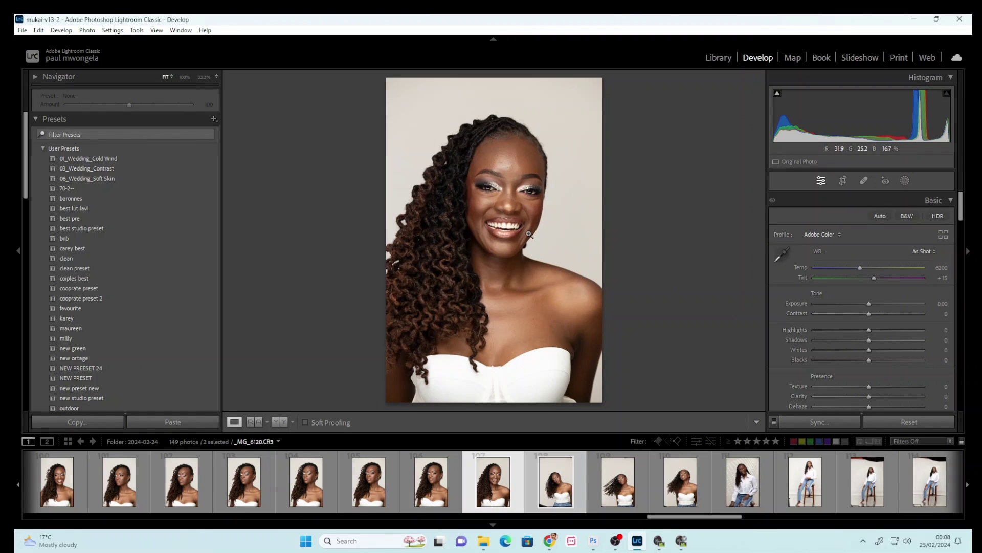
Step: Close the leftover DPP processing report
{"action": "left_click", "coordinate": [658, 540]}
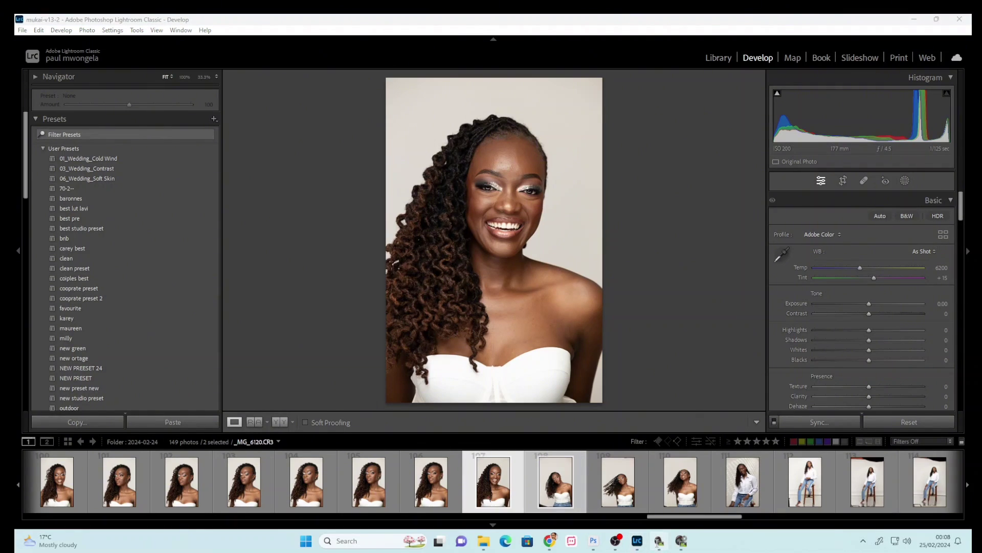
{"action": "left_click", "coordinate": [682, 541]}
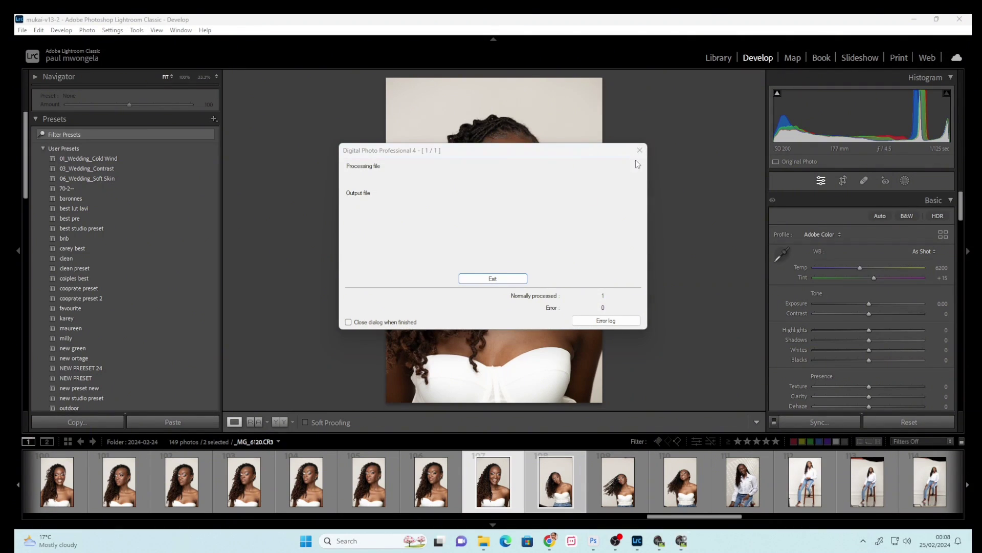
{"action": "left_click", "coordinate": [639, 151]}
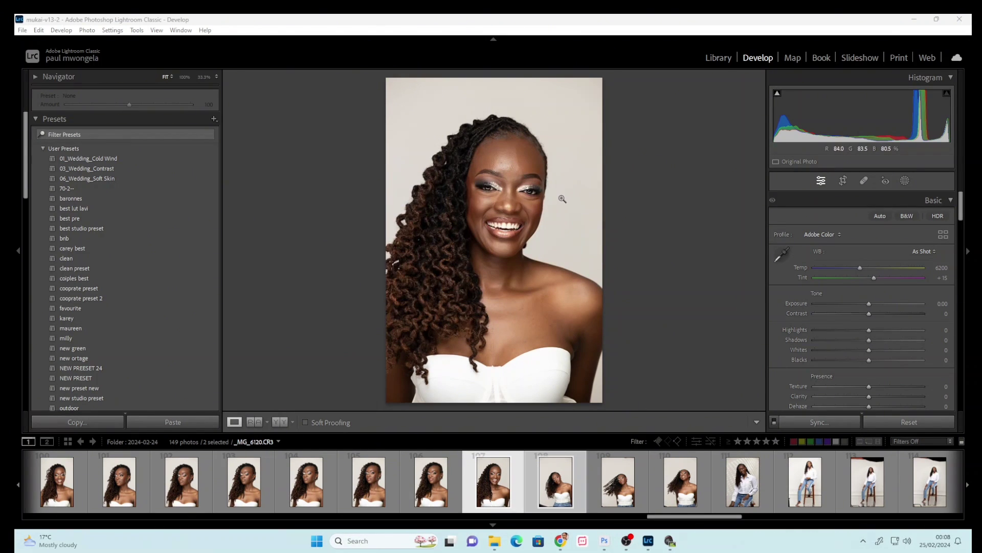
Step: Toggle between 1:1 on the face and the full _MG_6120 portrait, then return to Photoshop
{"action": "left_click", "coordinate": [511, 194]}
{"action": "left_click", "coordinate": [511, 214]}
{"action": "left_click", "coordinate": [512, 211]}
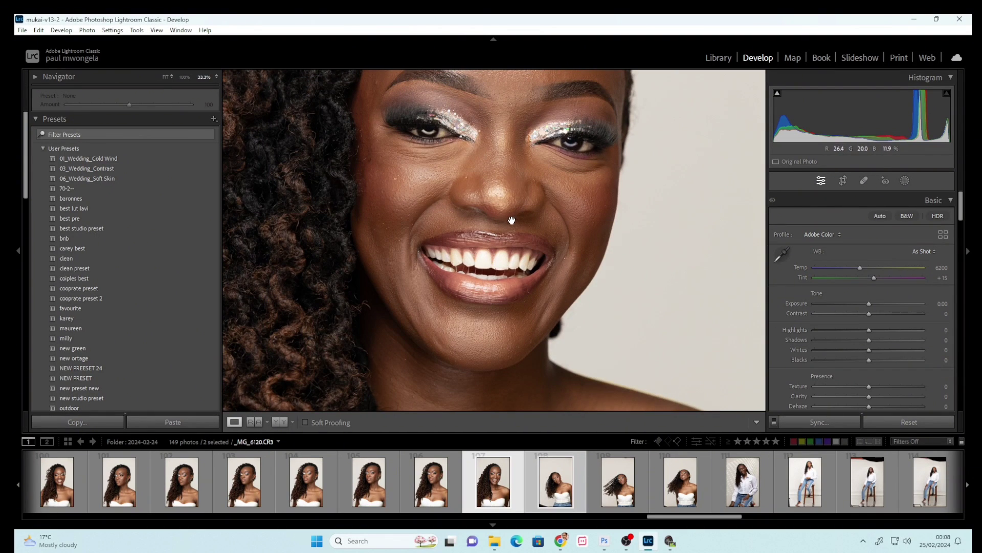
{"action": "left_click", "coordinate": [512, 219]}
{"action": "left_click", "coordinate": [514, 204]}
{"action": "left_click", "coordinate": [512, 210]}
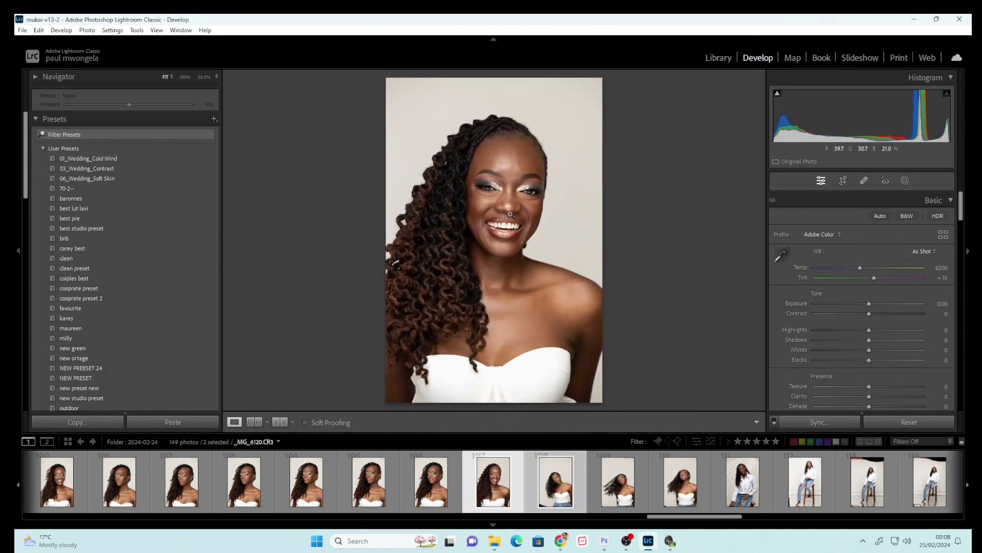
{"action": "left_click", "coordinate": [511, 214]}
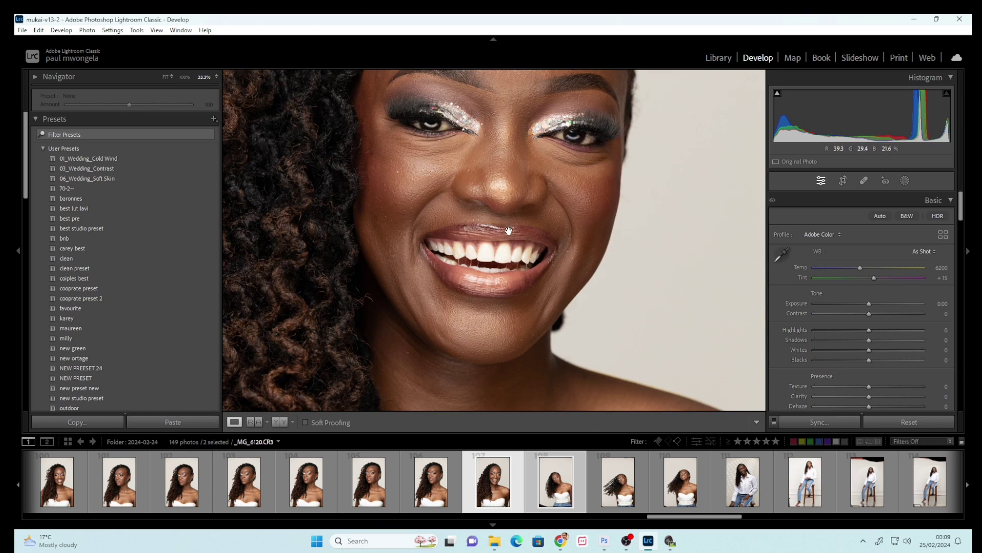
{"action": "left_click", "coordinate": [513, 235]}
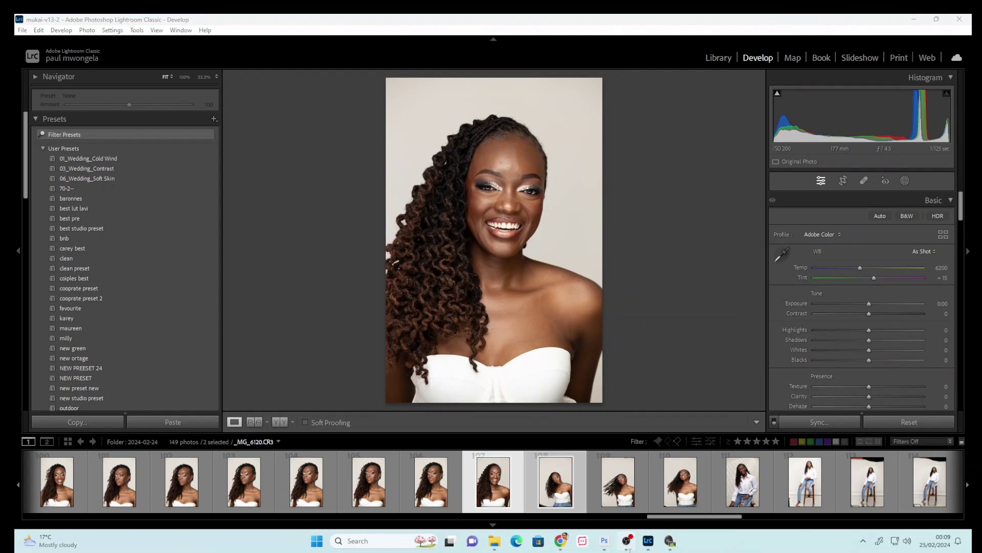
{"action": "left_click", "coordinate": [598, 544]}
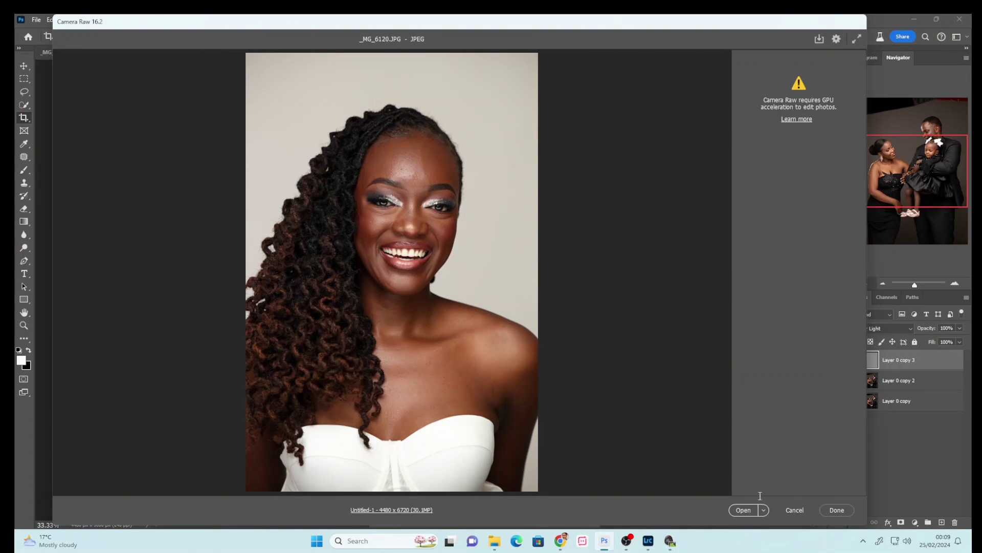
Step: Open _MG_6120 as a Photoshop document and inspect it at 50%, 33.33% and 25%
{"action": "left_click", "coordinate": [743, 511]}
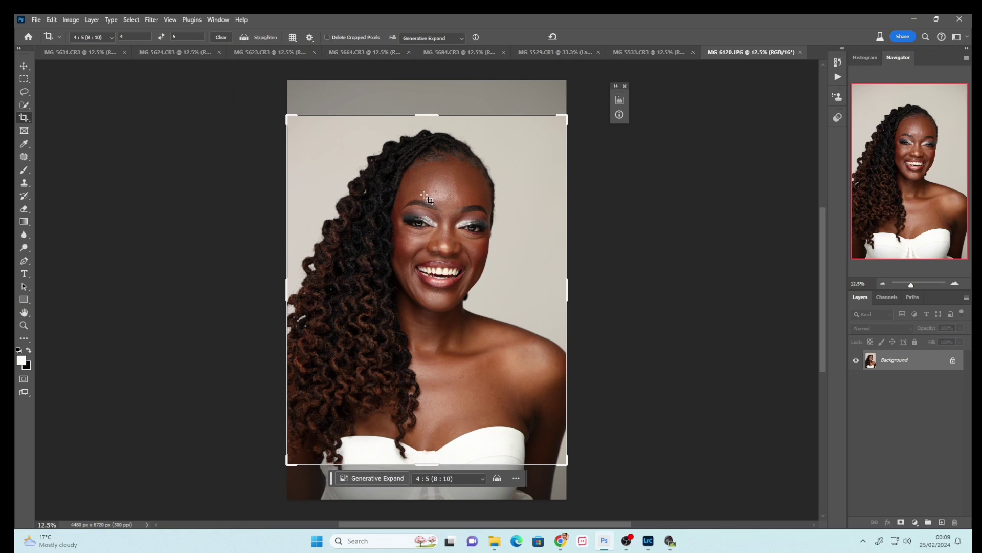
{"action": "key", "text": "ctrl+plus"}
{"action": "key", "text": "ctrl+plus"}
{"action": "key", "text": "ctrl+plus"}
{"action": "key", "text": "ctrl+plus"}
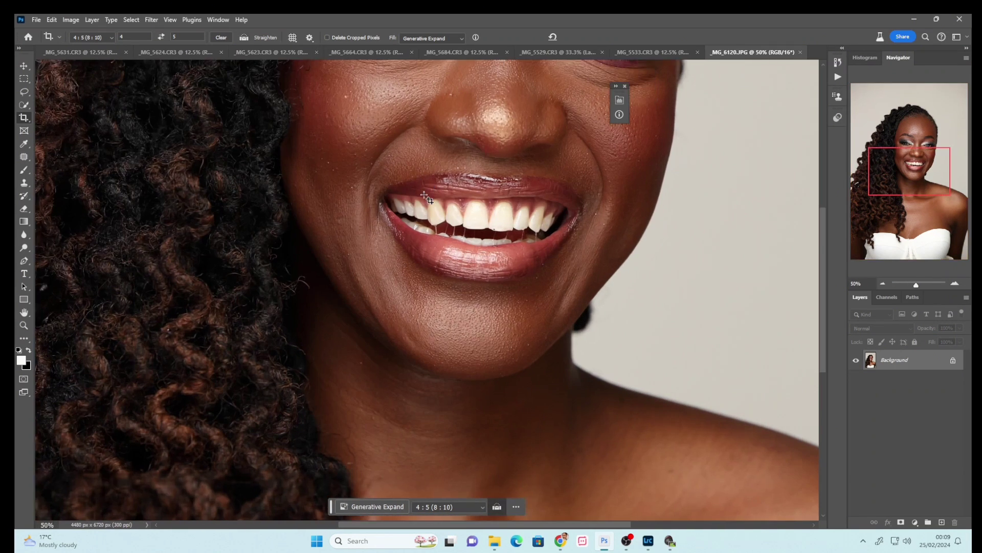
{"action": "scroll", "coordinate": [824, 288], "scroll_direction": "up", "scroll_amount": 5}
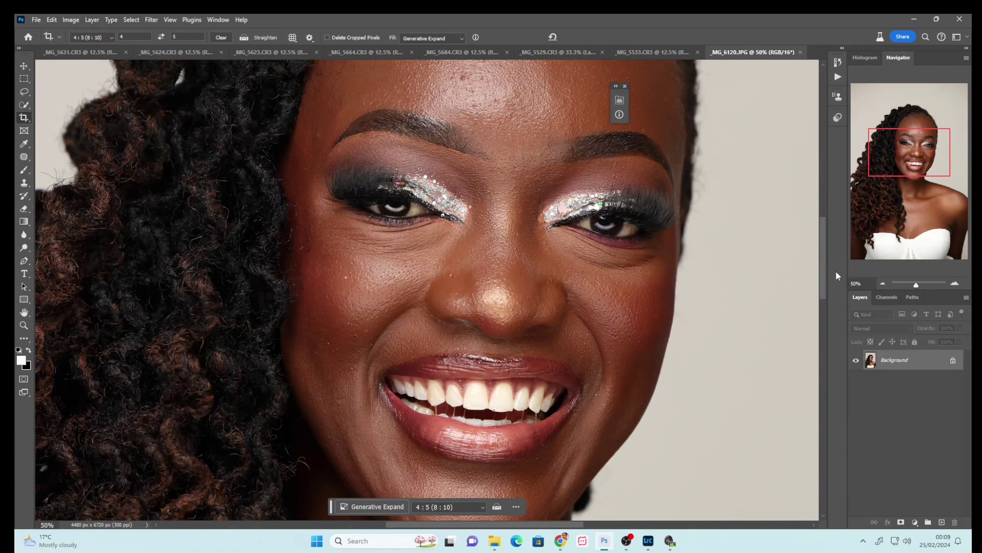
{"action": "left_click", "coordinate": [884, 283]}
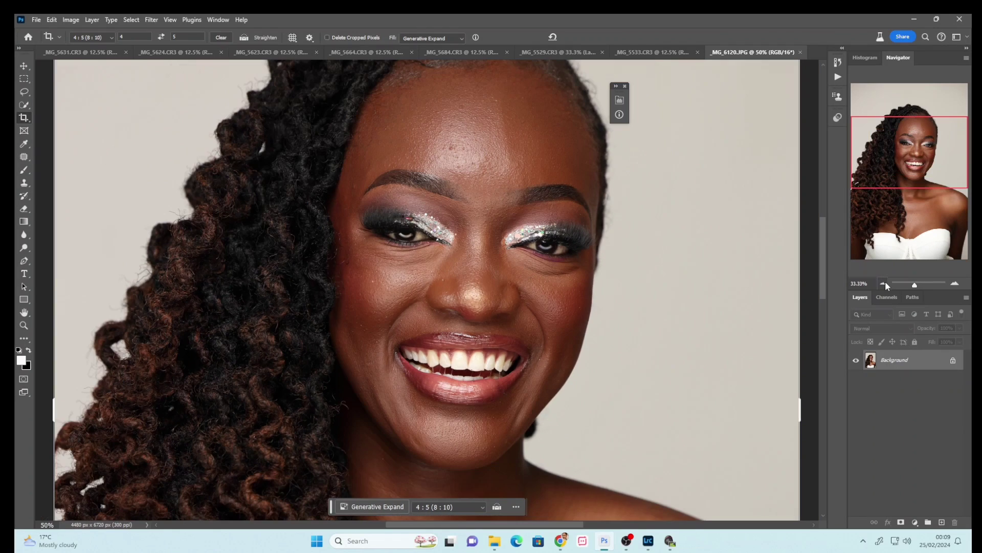
{"action": "left_click", "coordinate": [884, 282]}
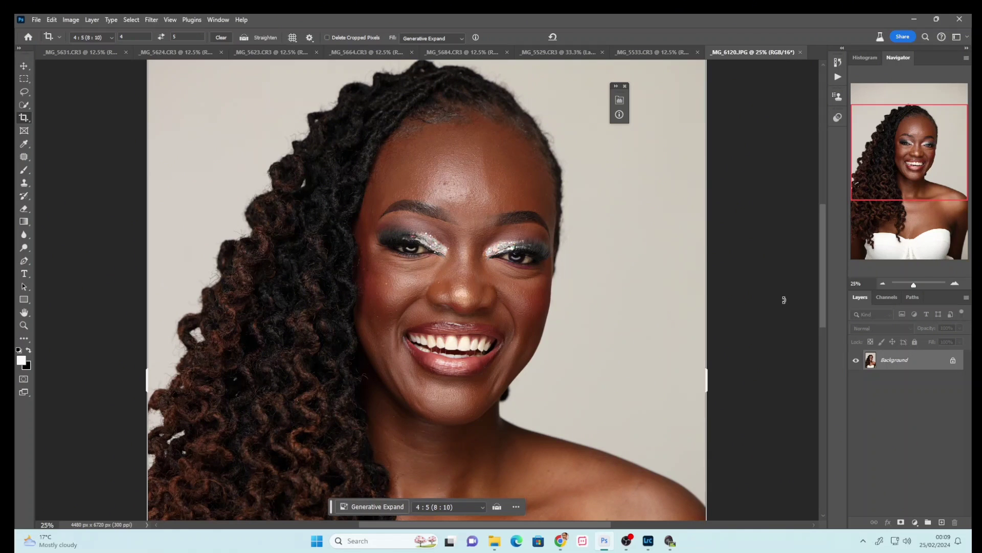
{"action": "left_click", "coordinate": [670, 541]}
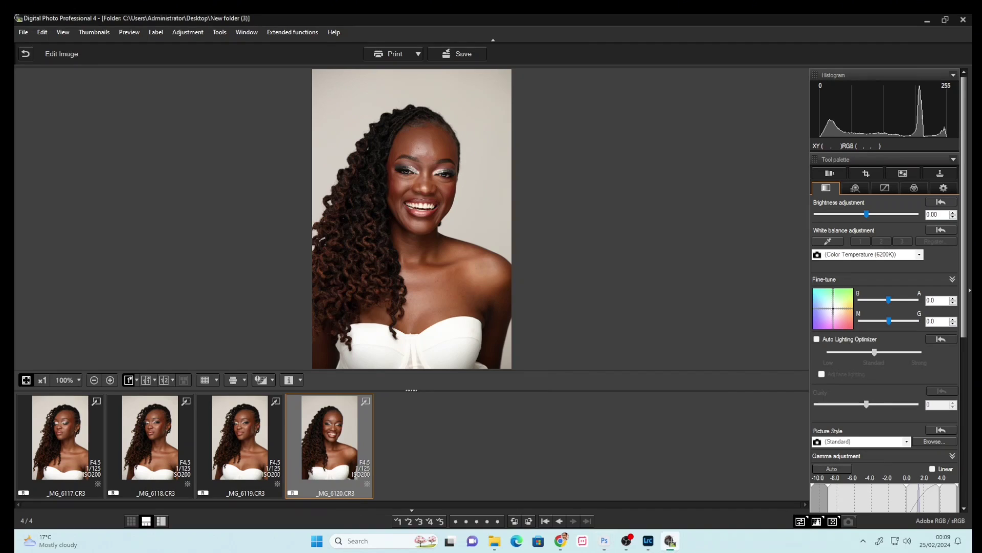